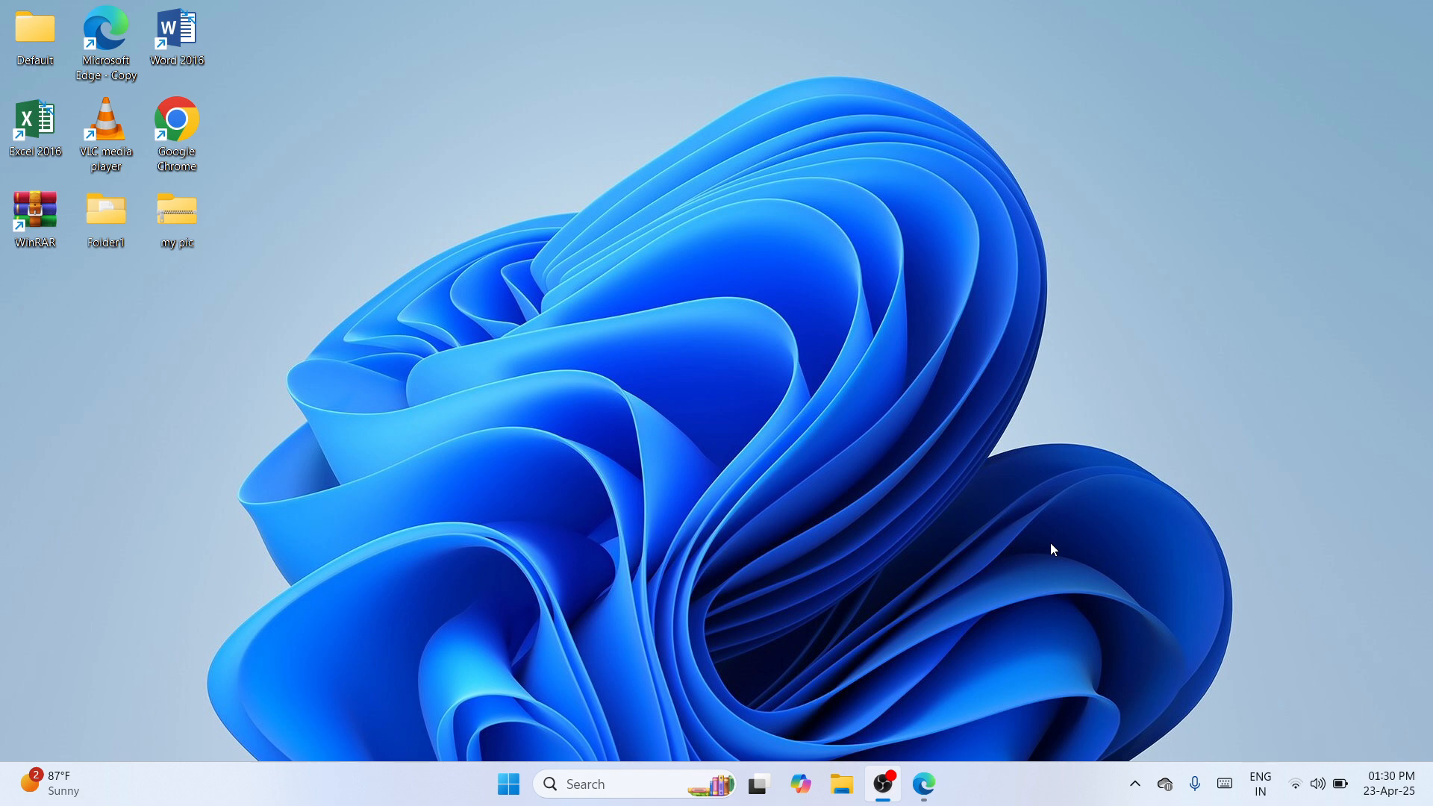
- Search Windows for "chrome" and open the Google Chrome app
click(1032, 185)
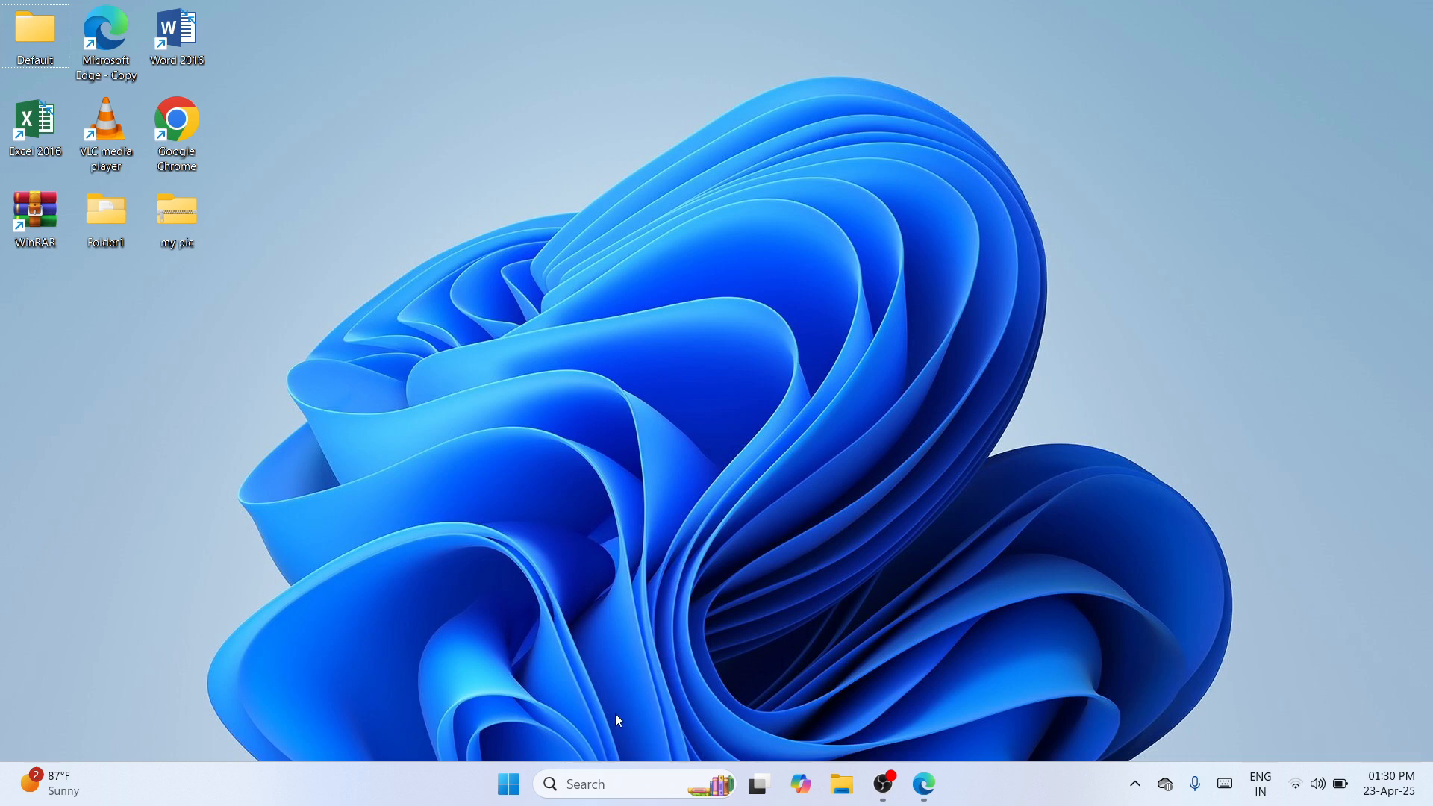
click(593, 783)
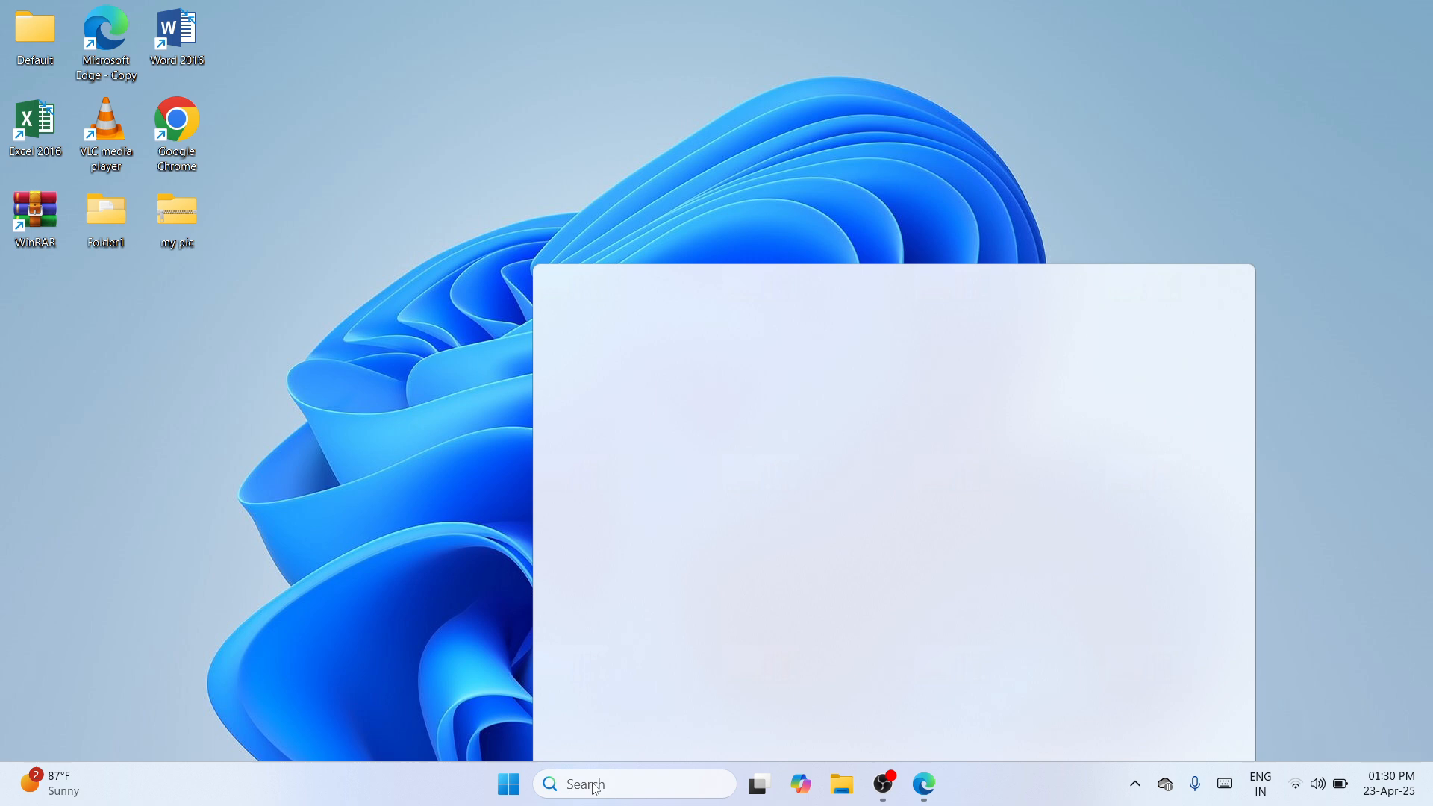
text(c)
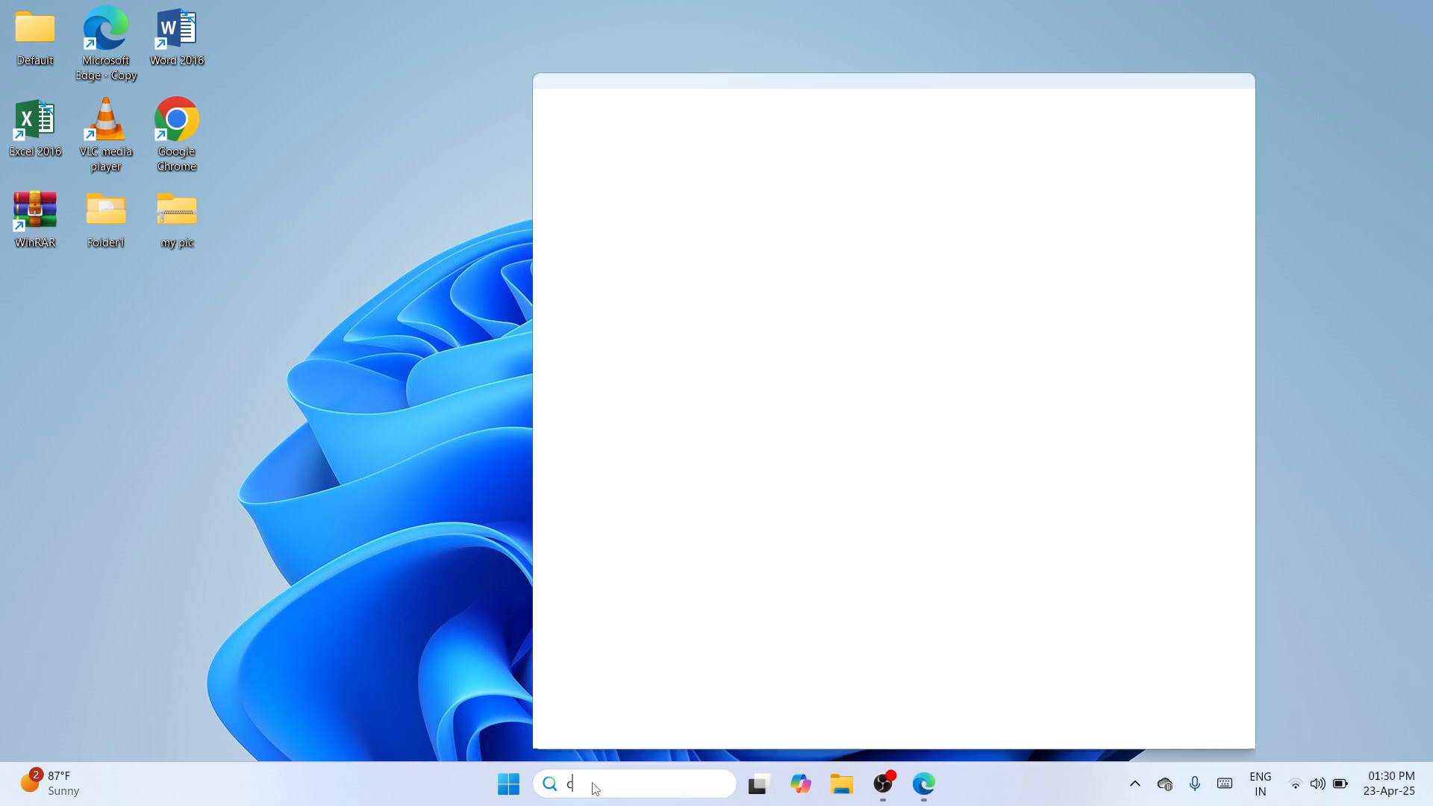
text(hrome)
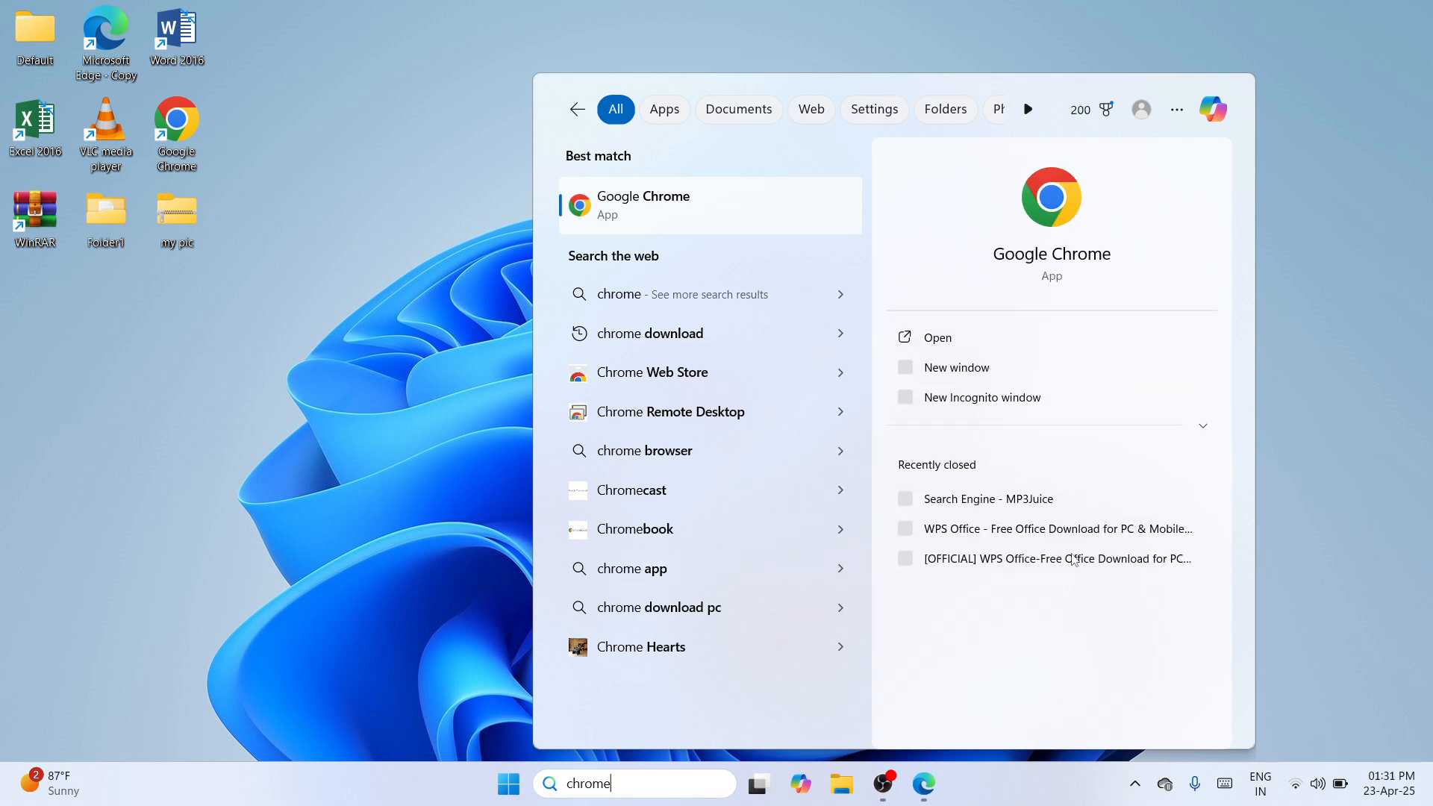
click(1018, 340)
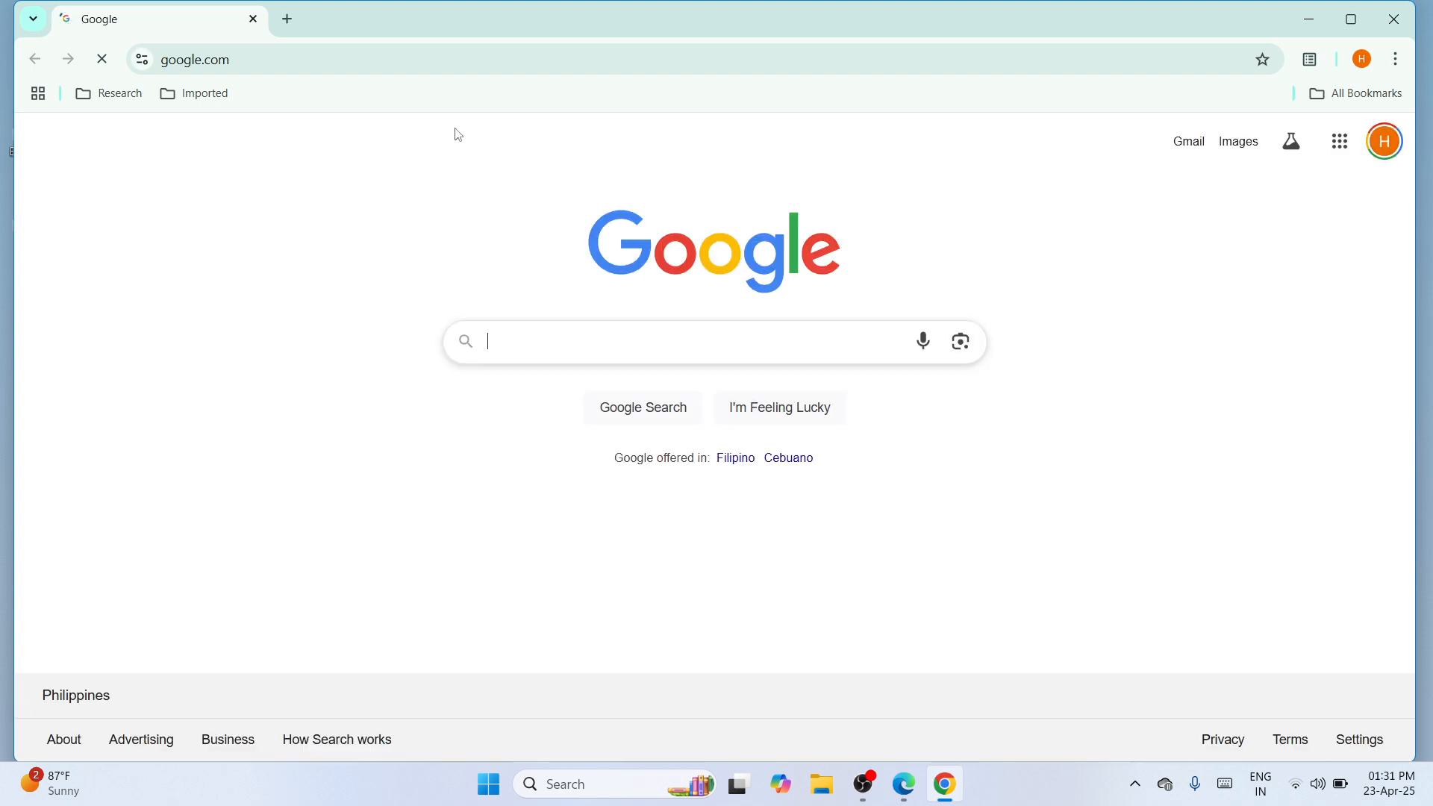
click(455, 53)
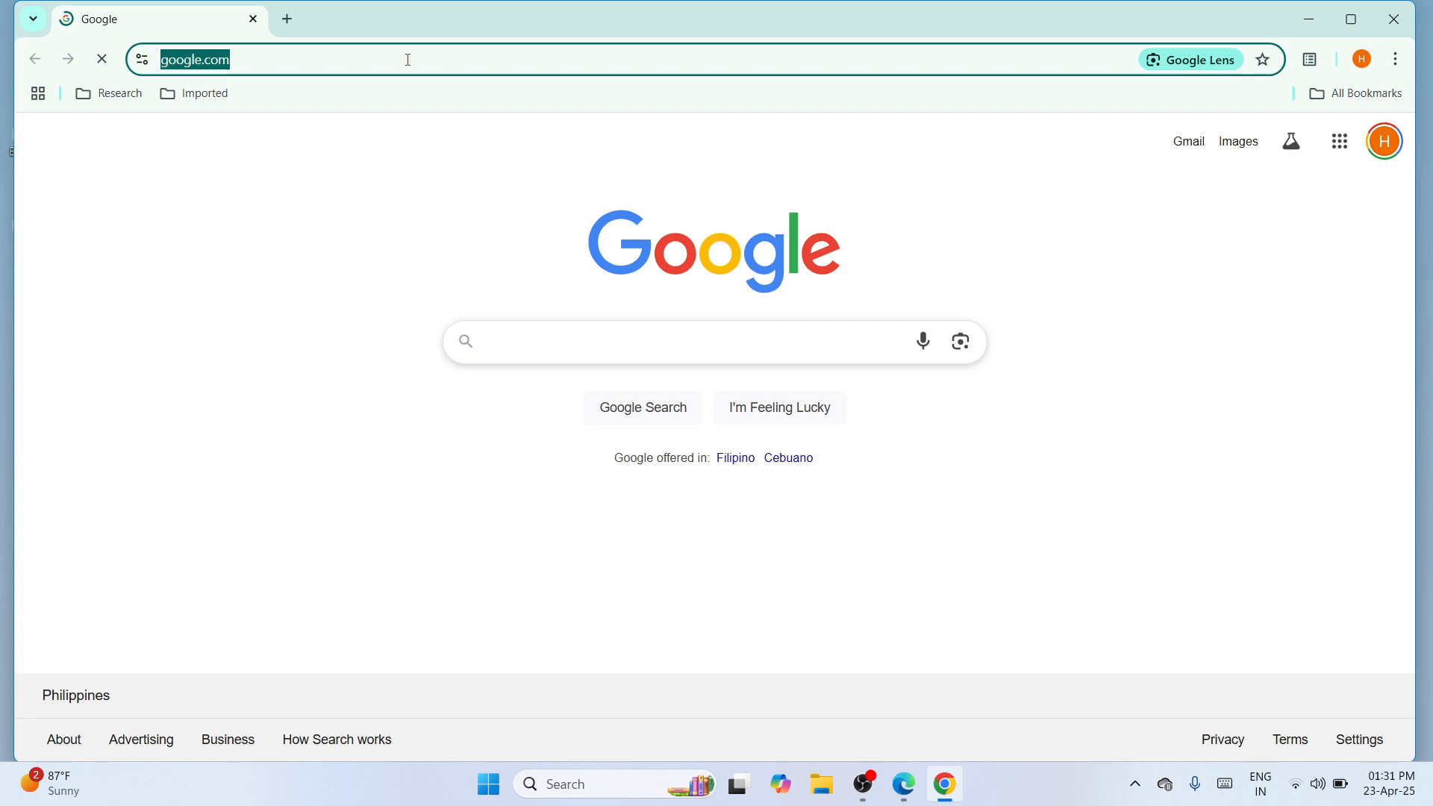
key(ctrl+v)
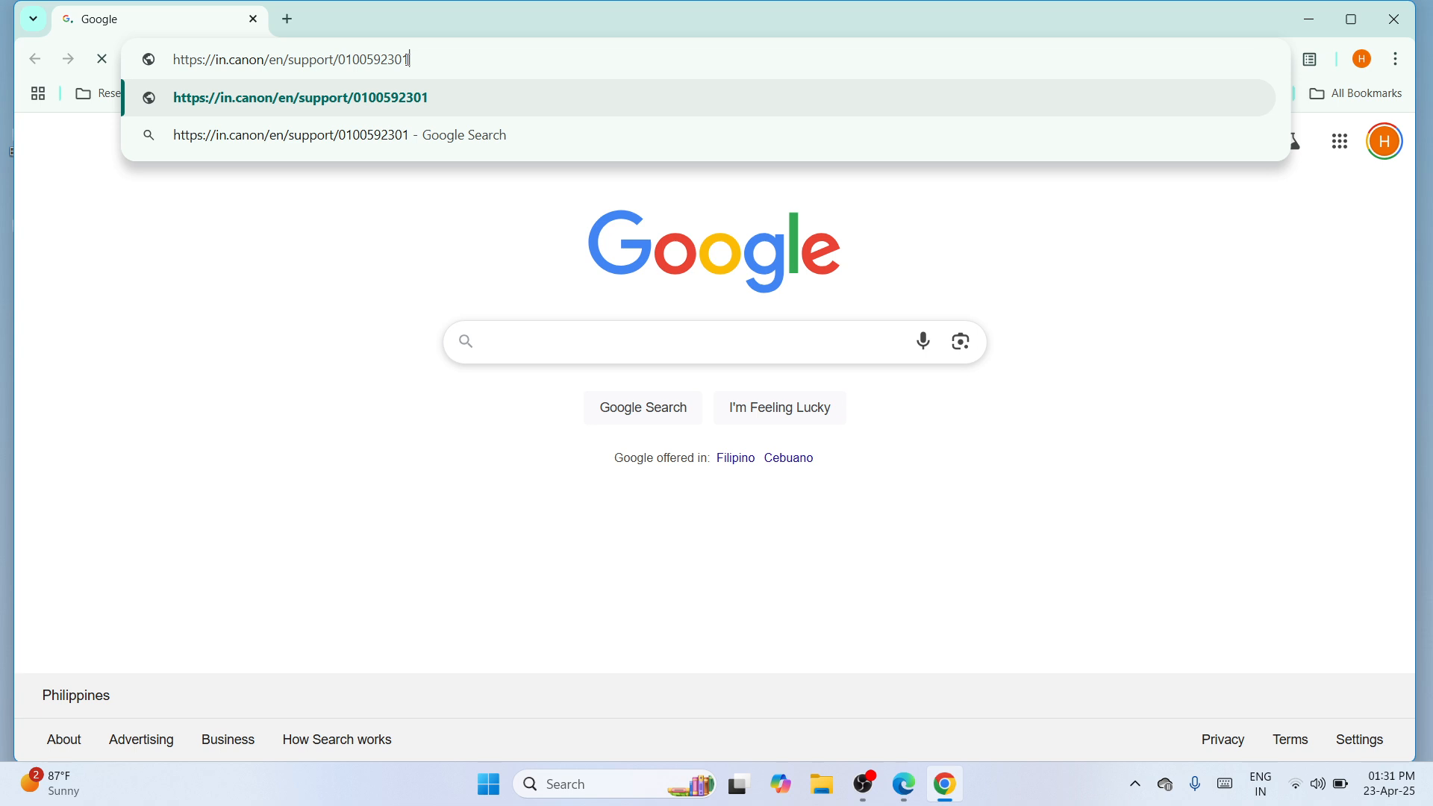
key(Return)
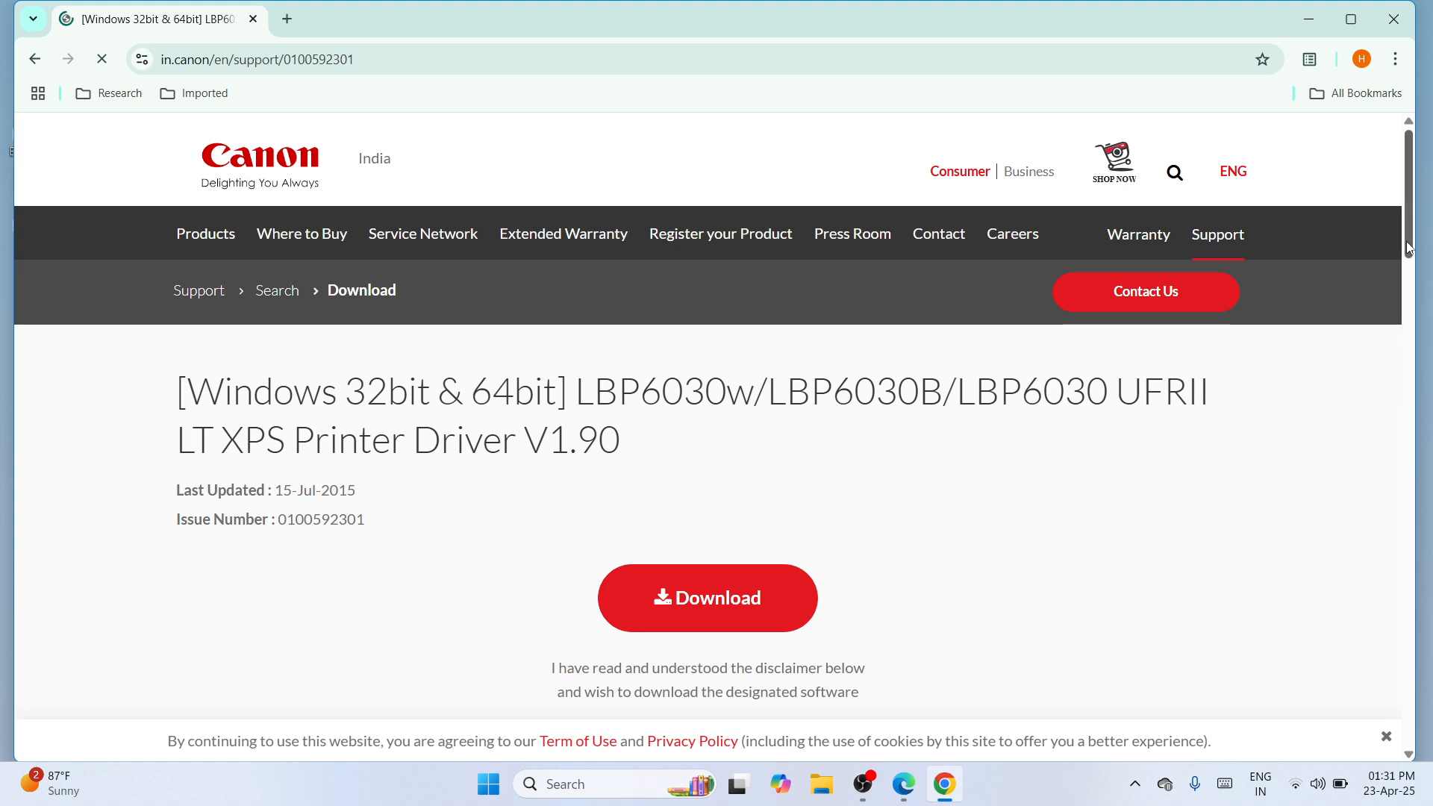
scroll(1408, 248, down, 3)
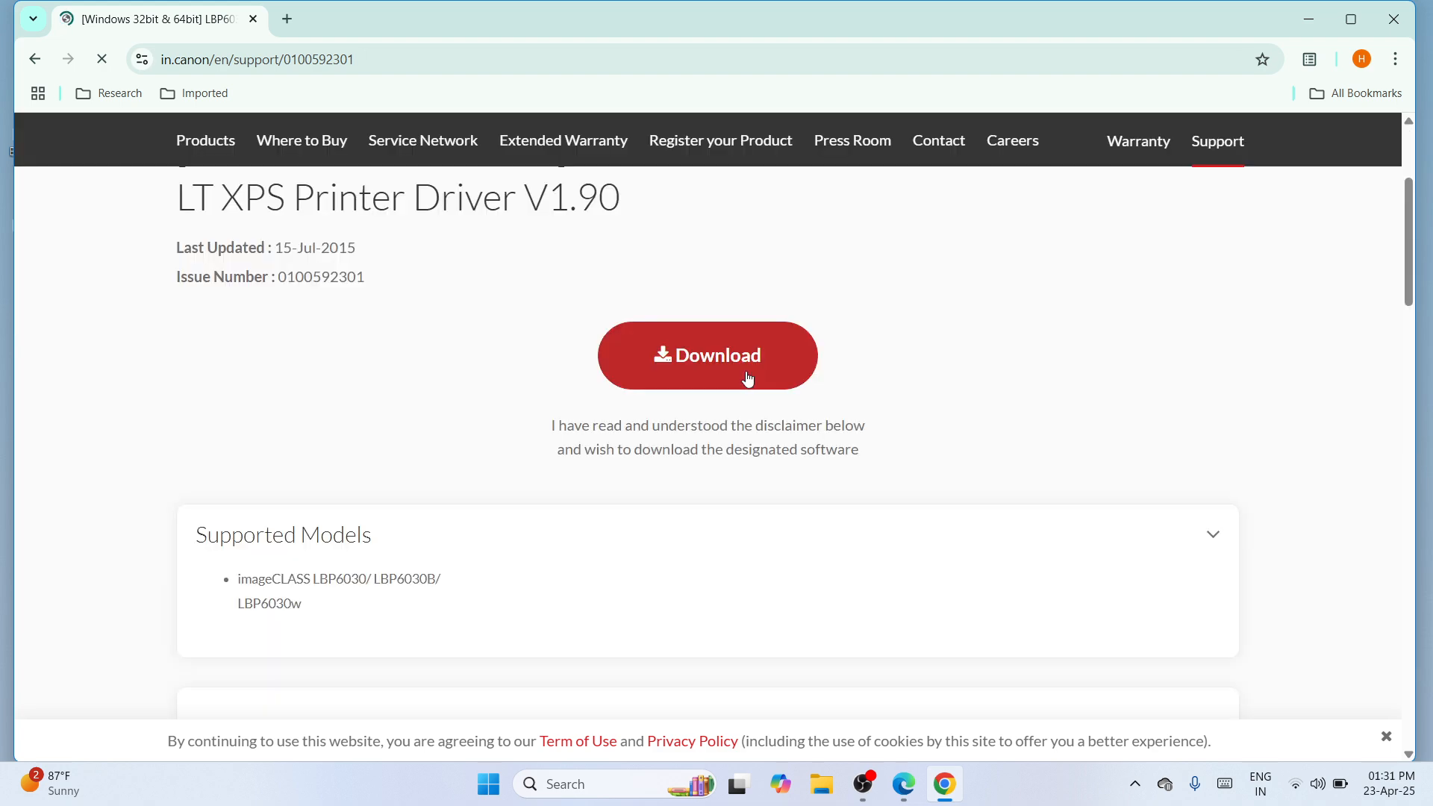
click(748, 380)
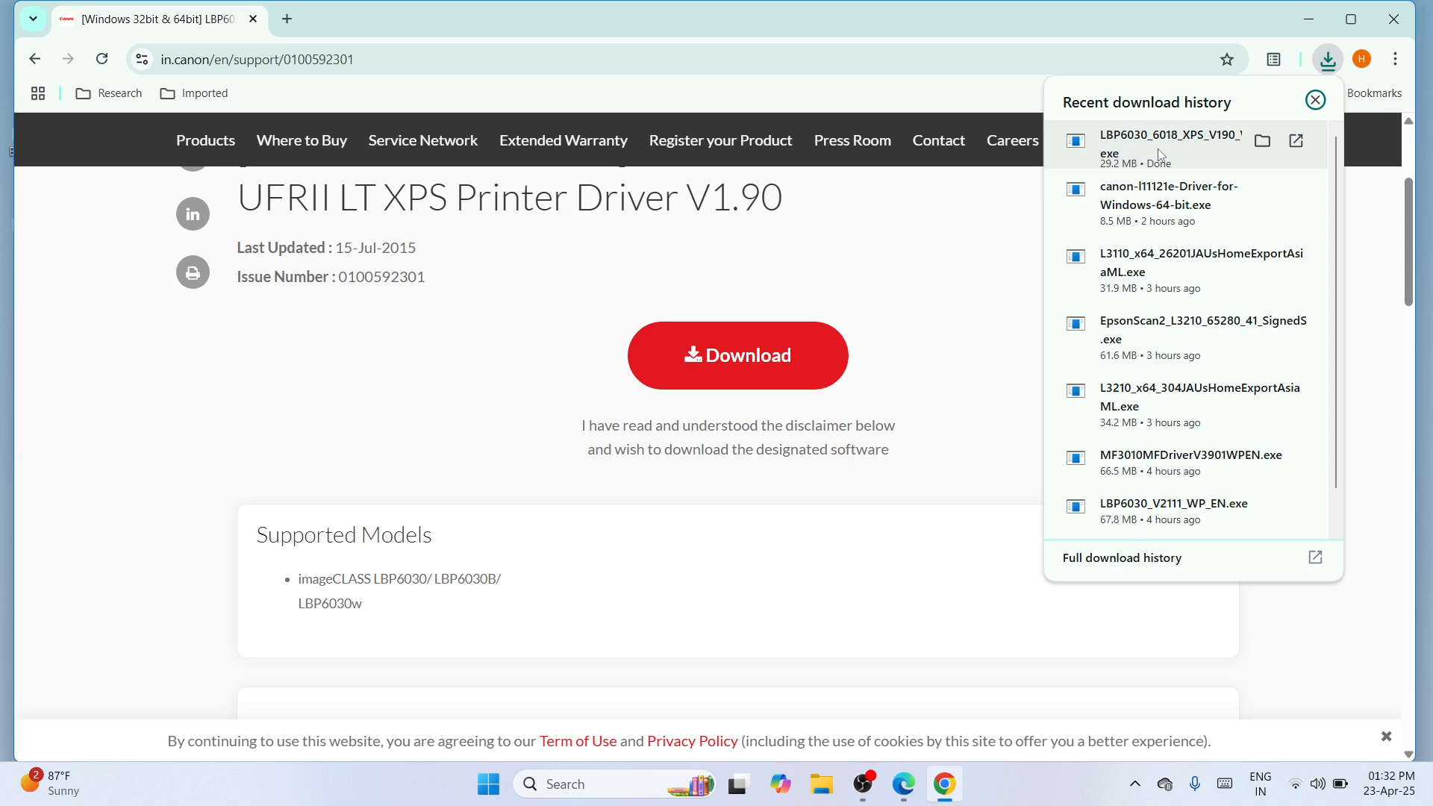
- Copy the downloaded LBP6030_6018_XPS_V190_Win_uk_EN installer from its folder to the desktop and place it in the open area, closing the other windows
click(1161, 155)
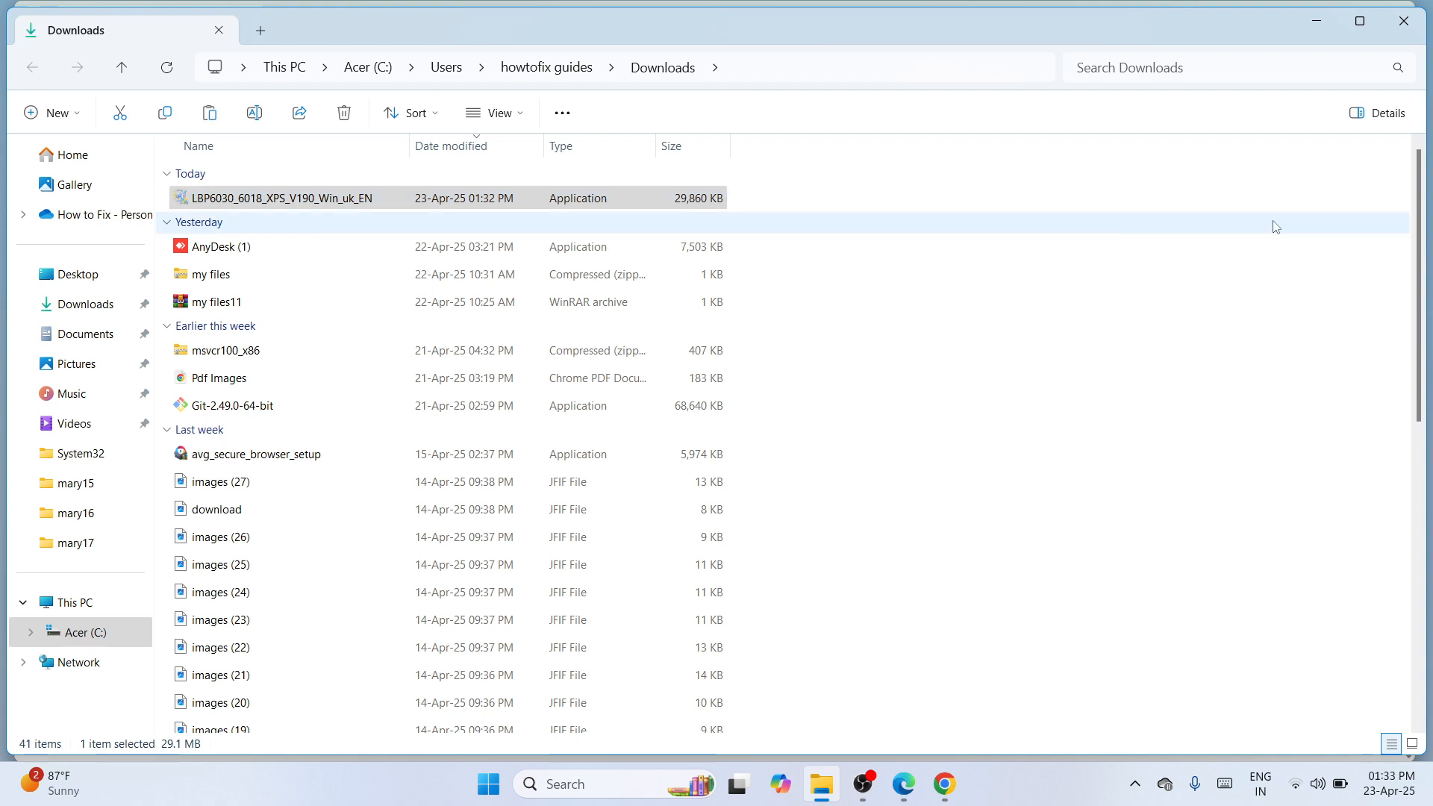
click(1403, 27)
click(1397, 16)
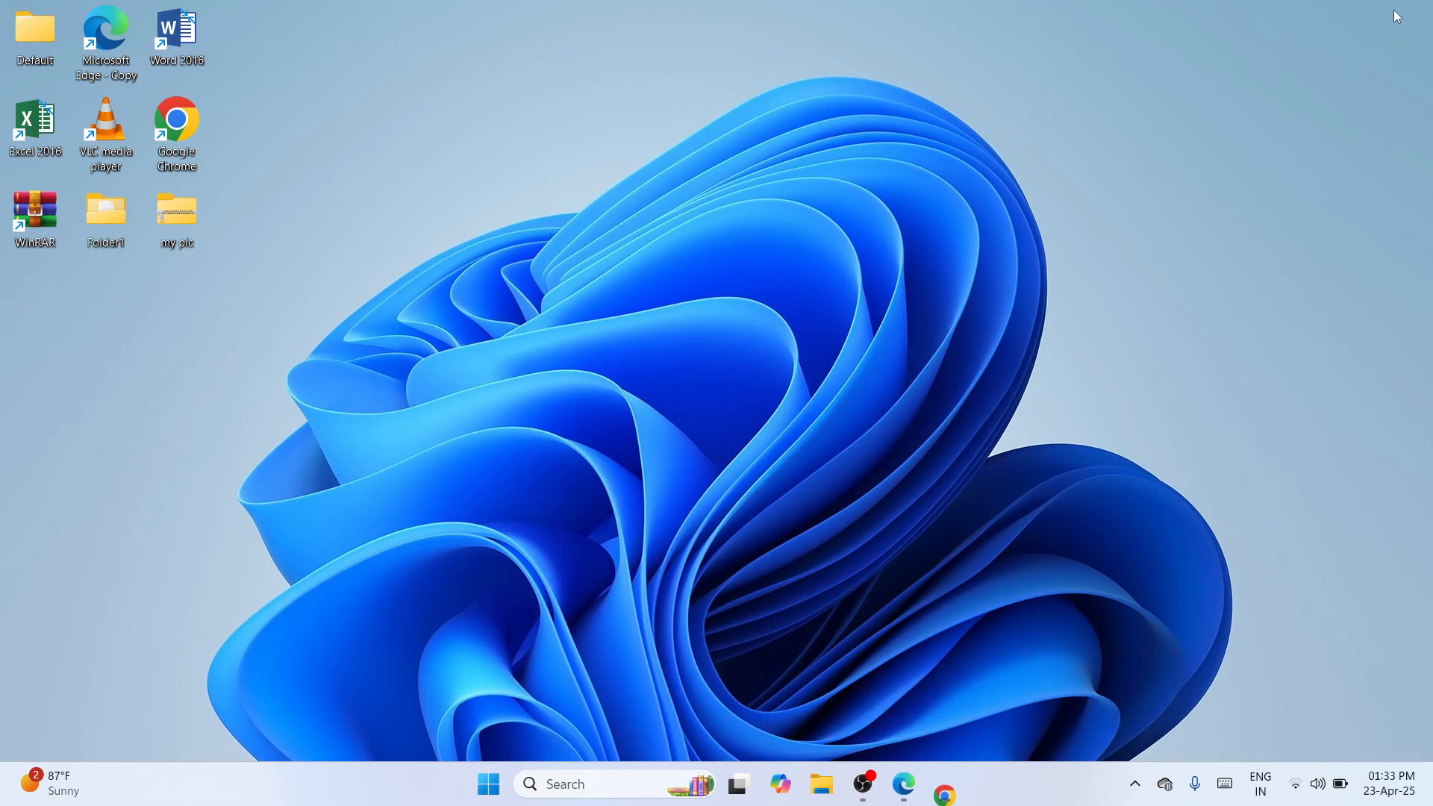
right_click(746, 217)
key(Escape)
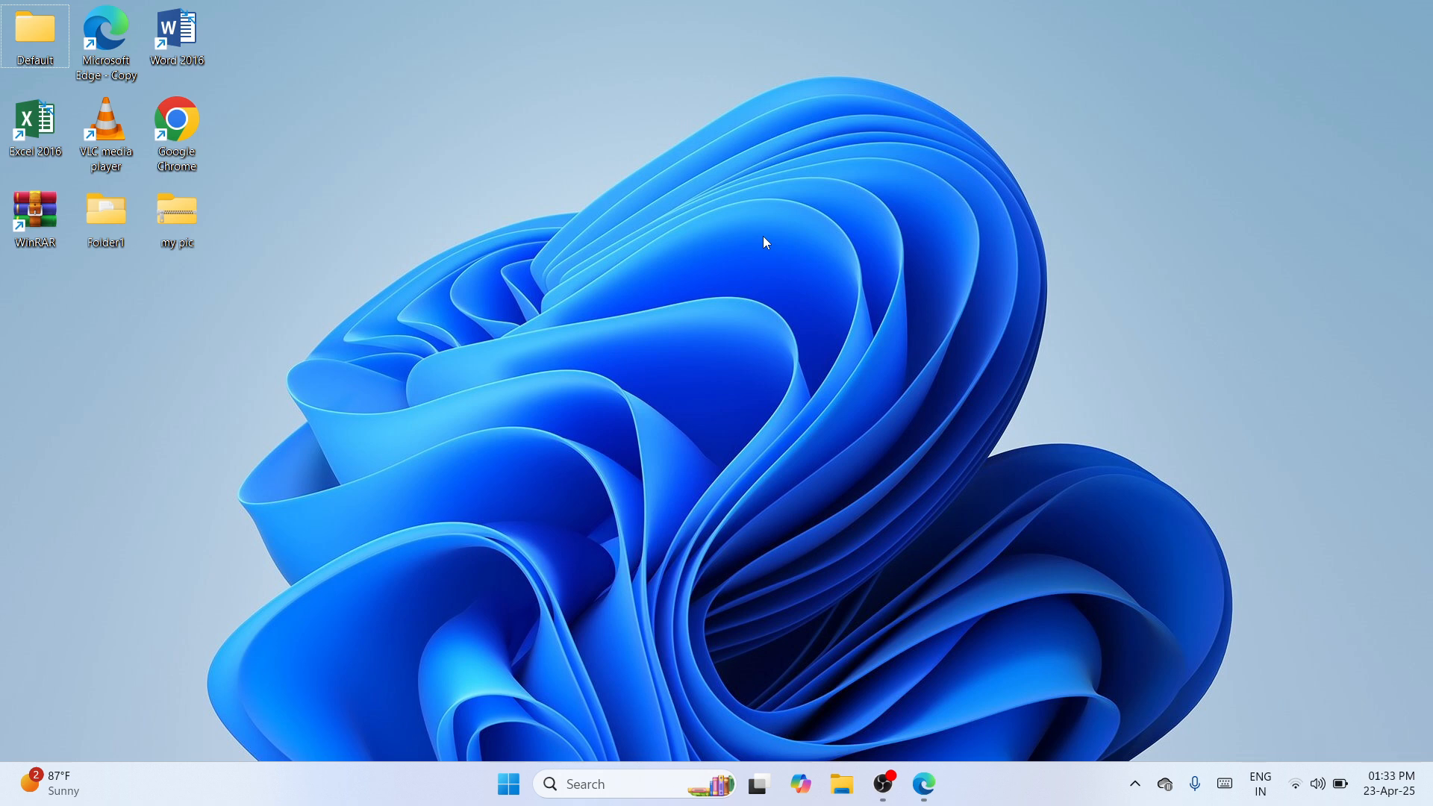
key(ctrl+v)
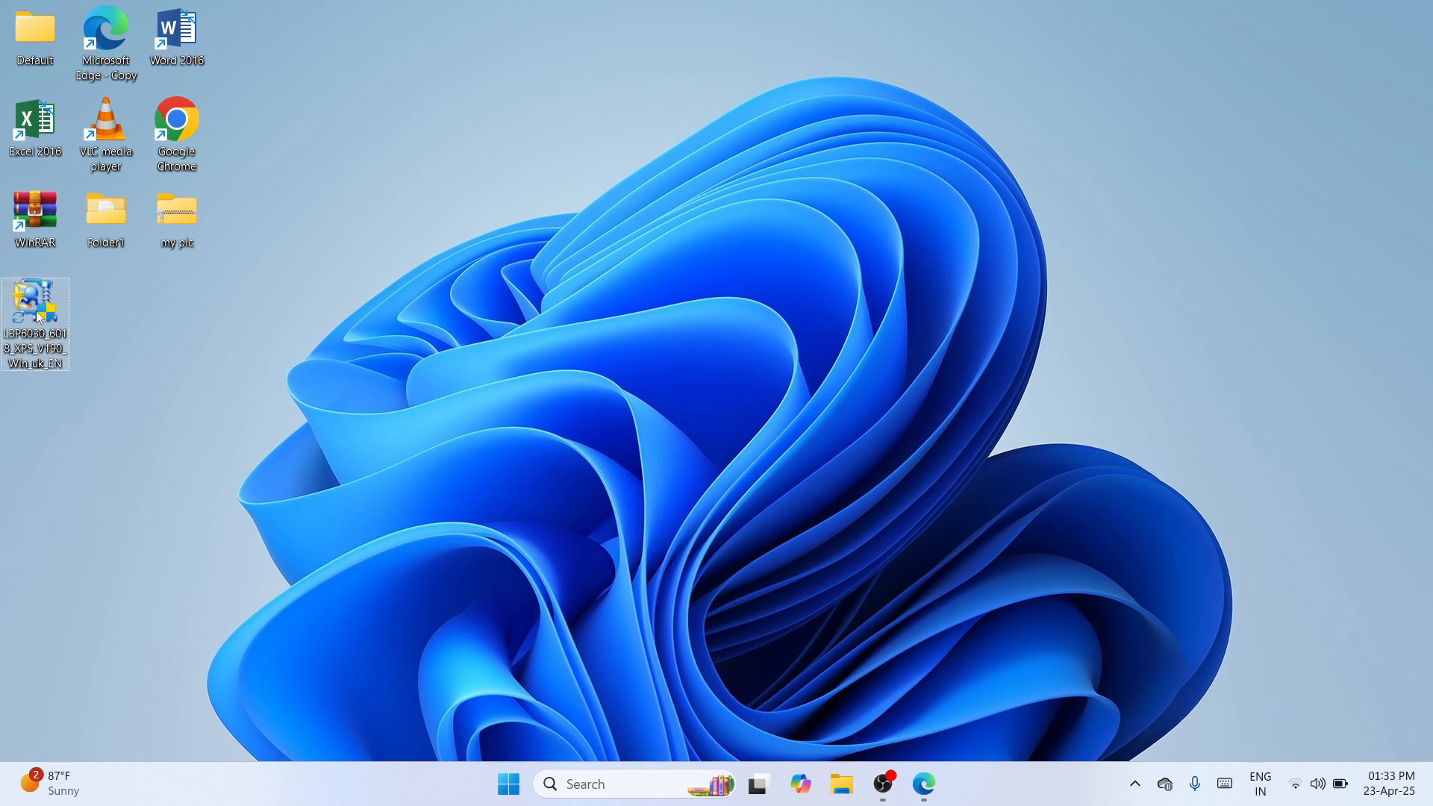
drag(39, 317, 706, 196)
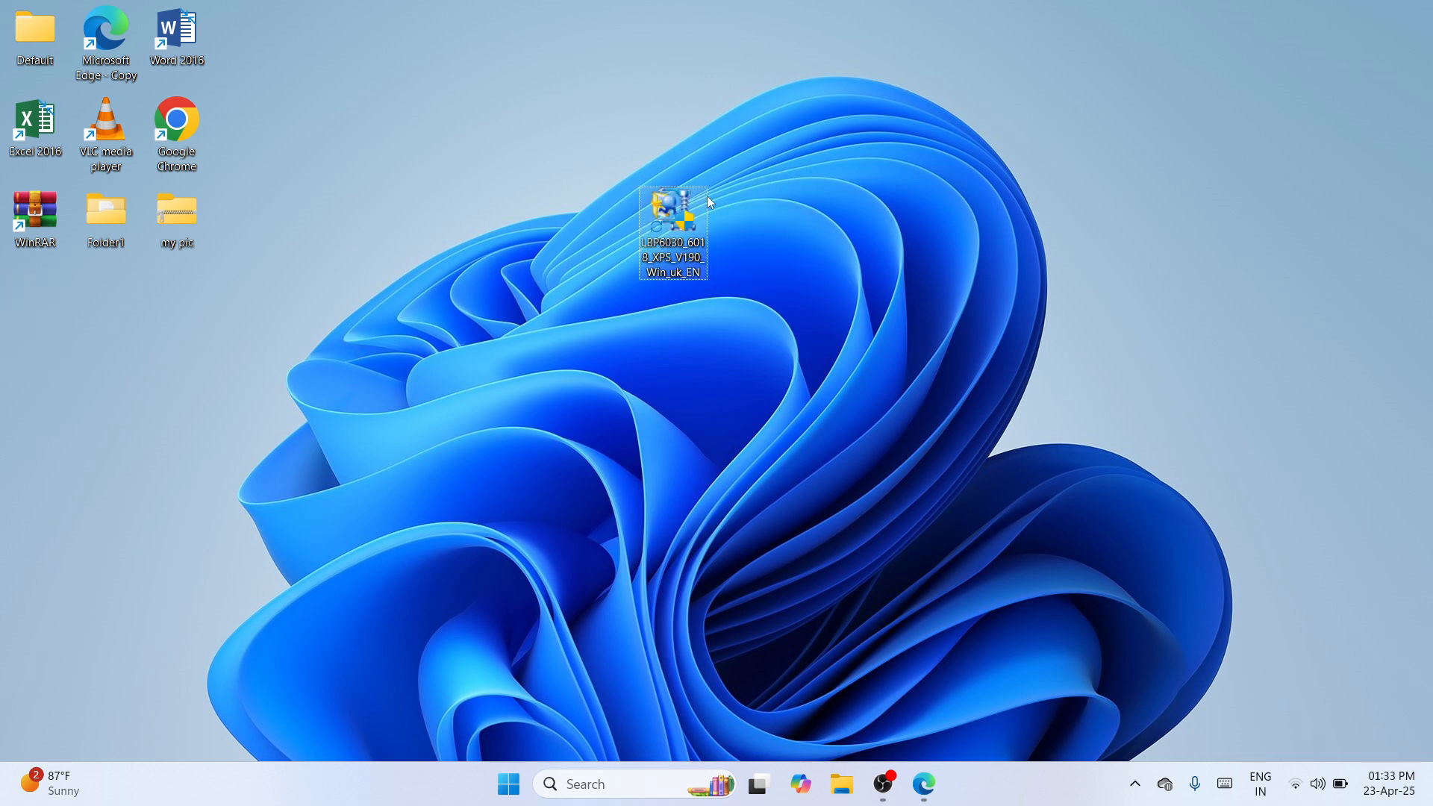
click(651, 351)
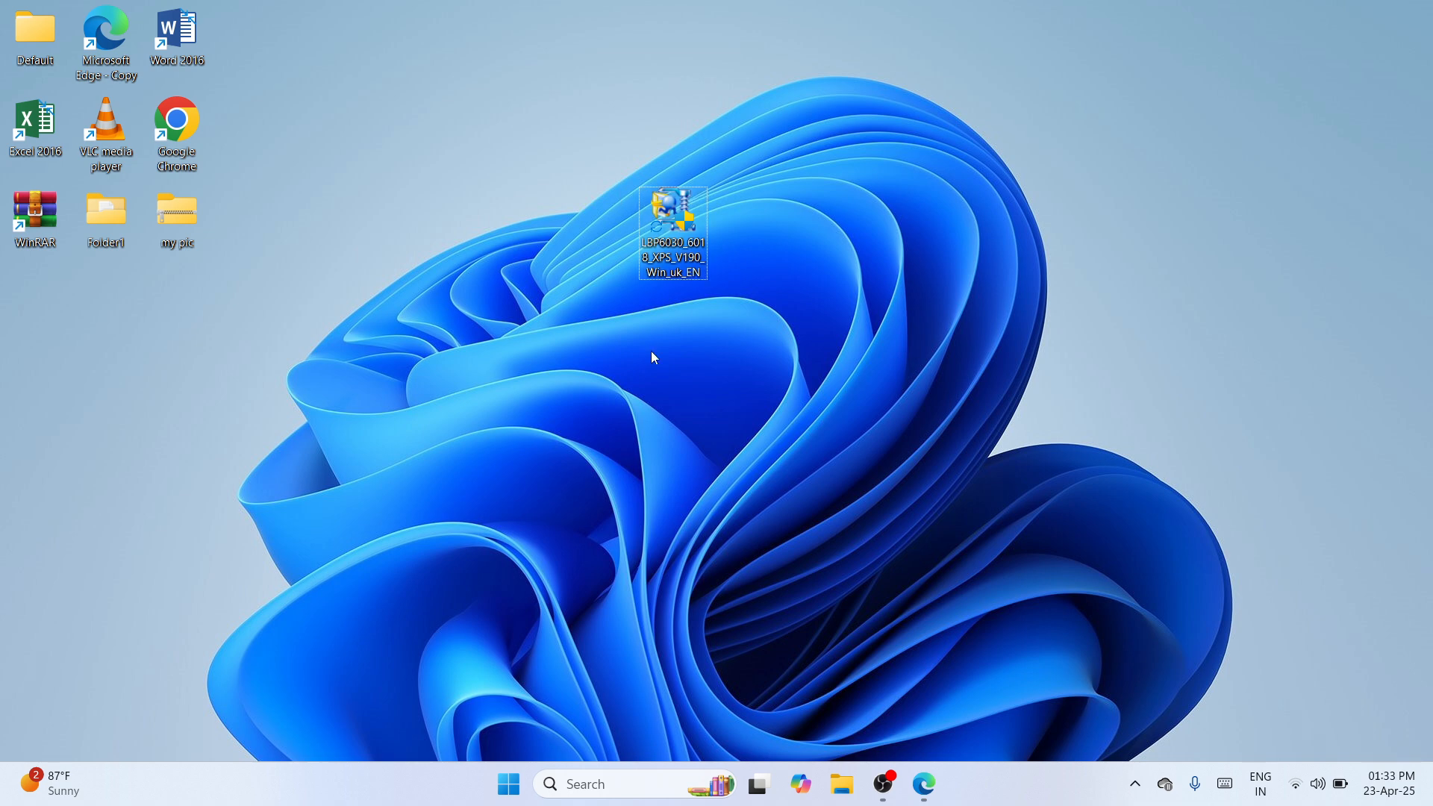
- Extract the desktop installer with WinRAR into a folder named LBP6030_6018_XPS_V190_Win_uk_EN
right_click(672, 229)
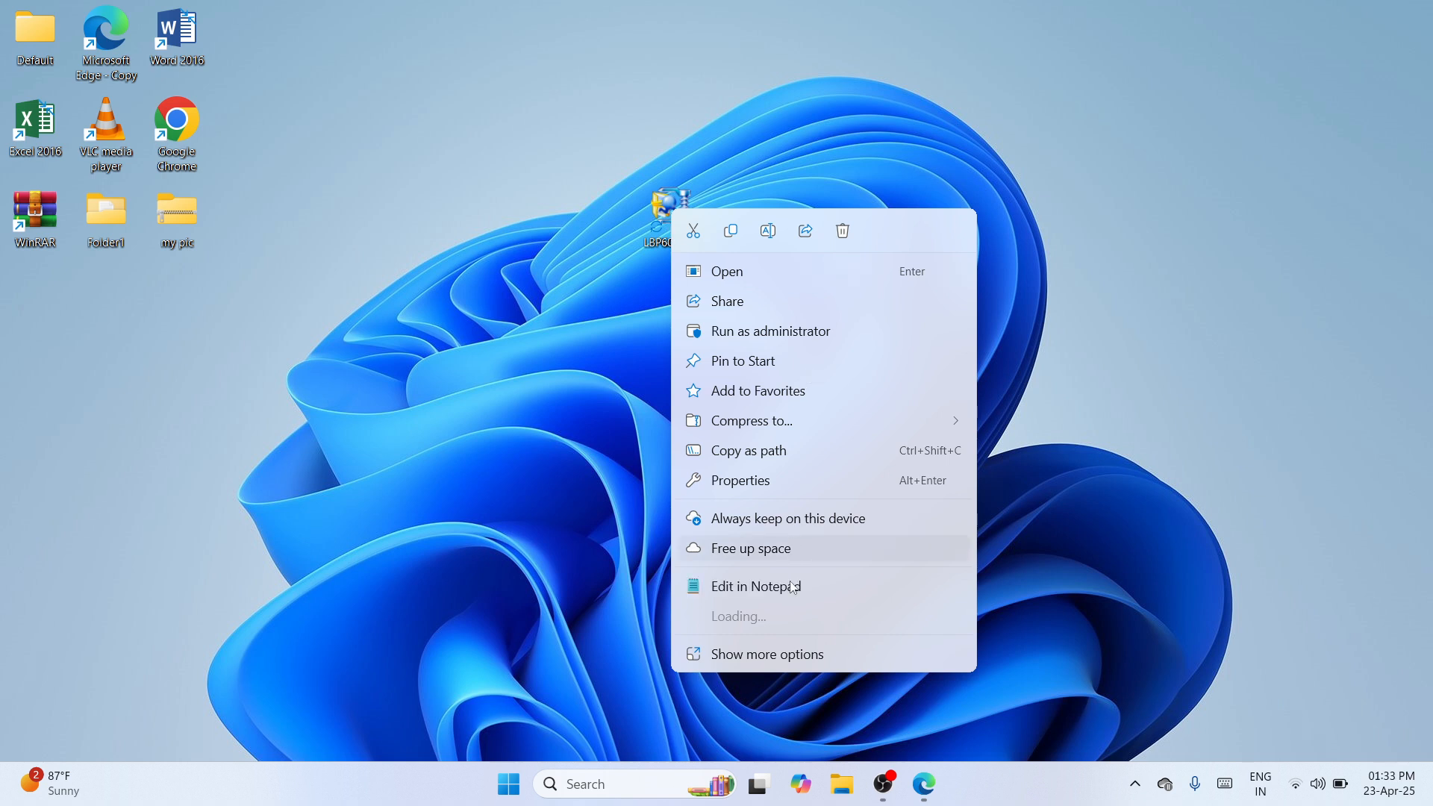
mouse_move(748, 621)
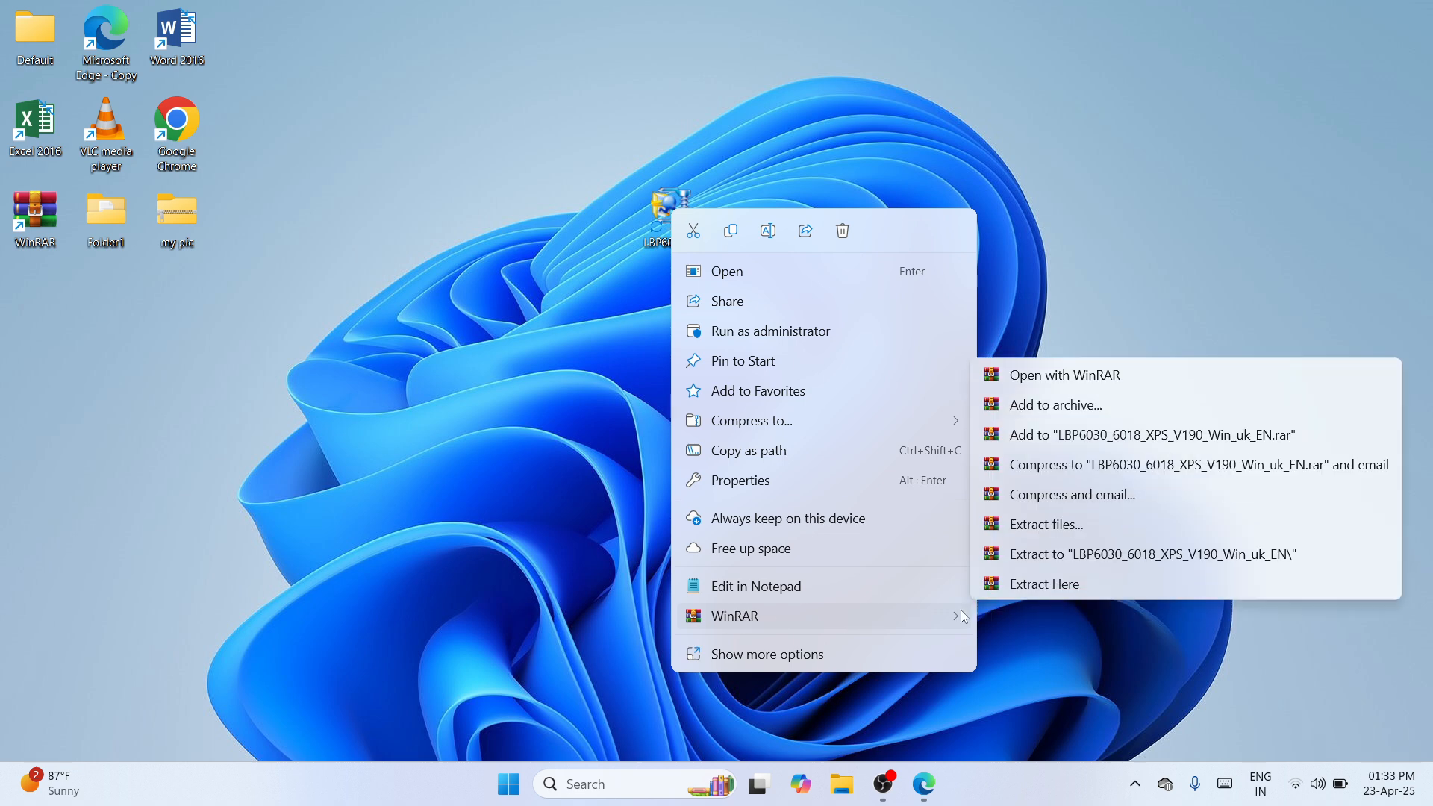
click(1075, 555)
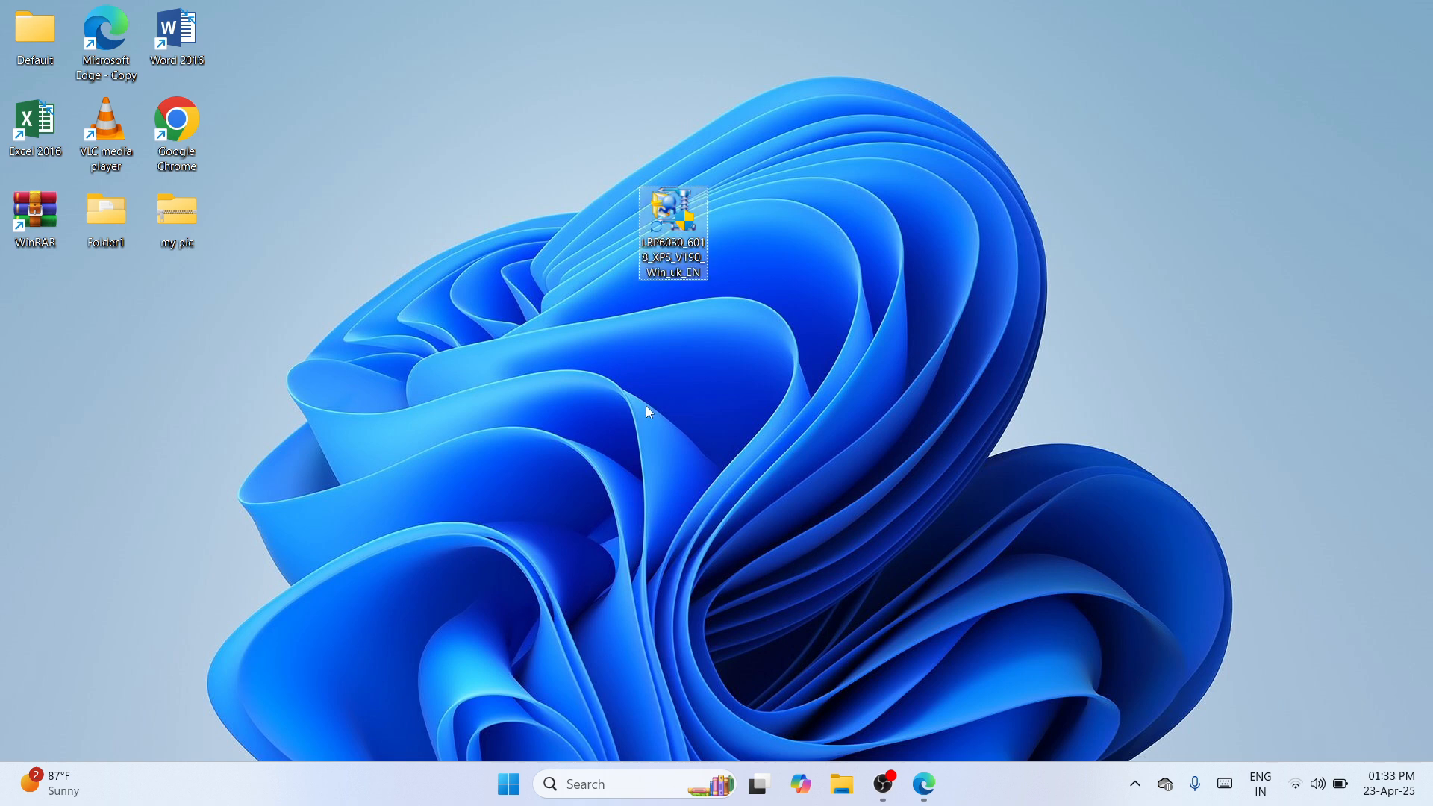
click(589, 468)
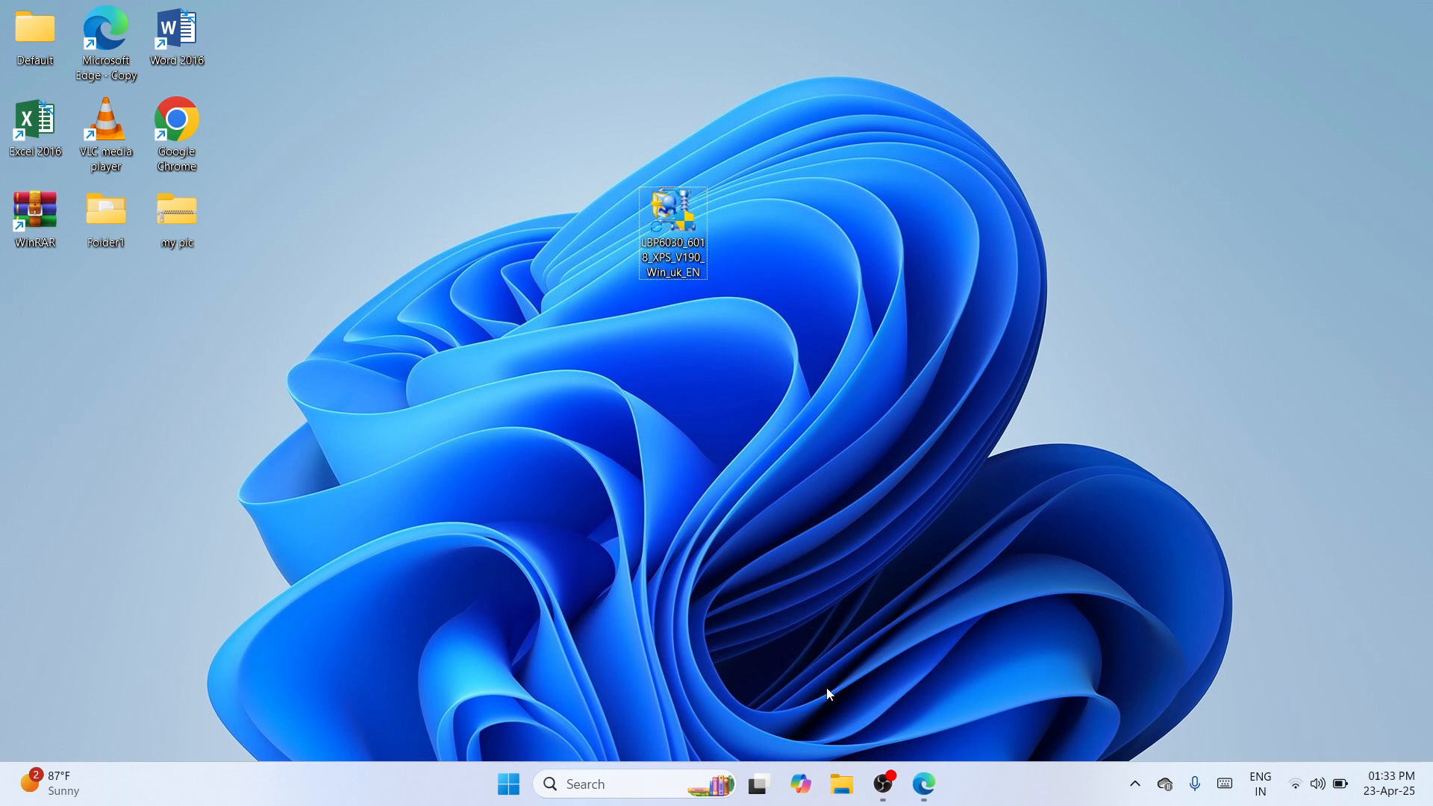
- Check the Desktop folder in File Explorer for the extracted driver folder and close the window
click(843, 782)
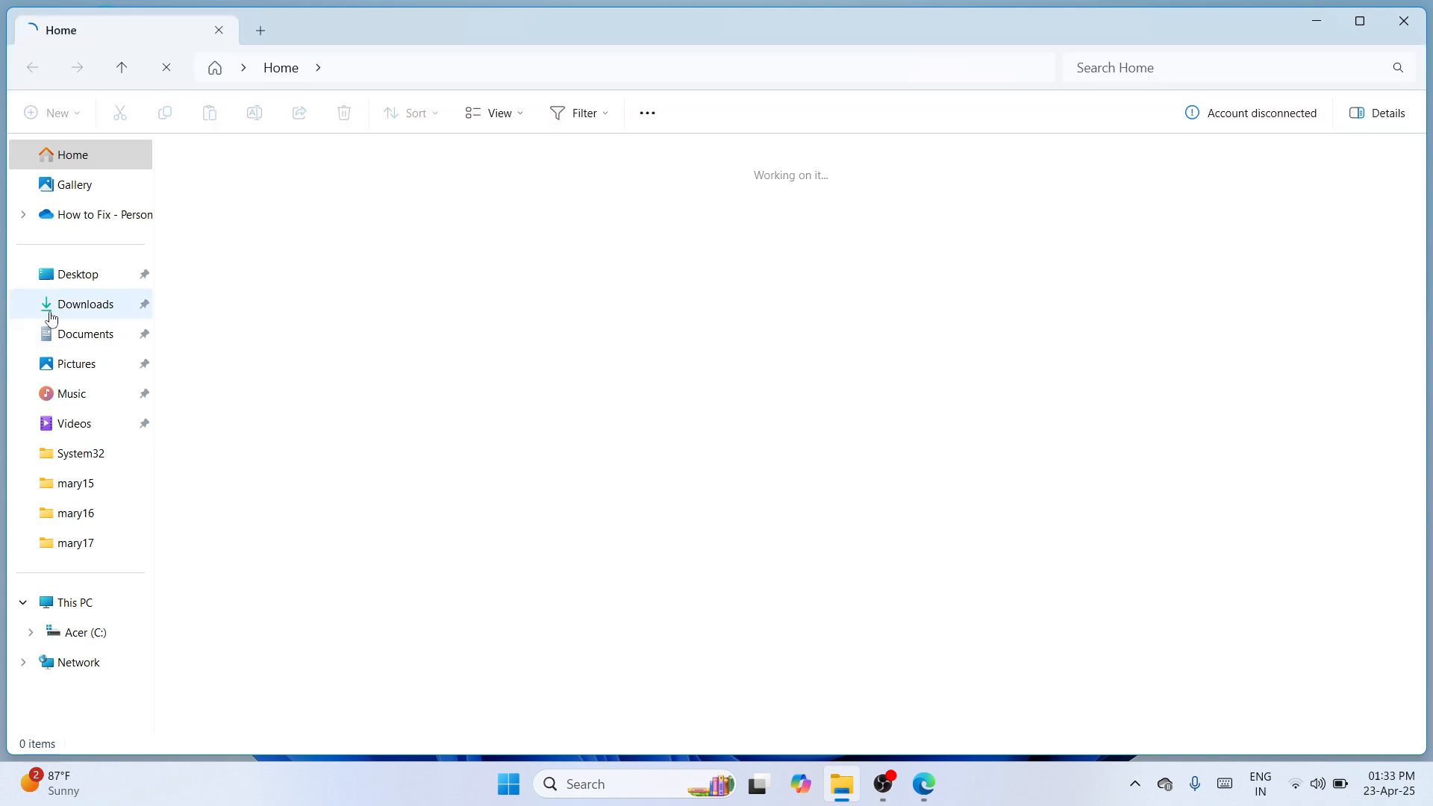
click(68, 276)
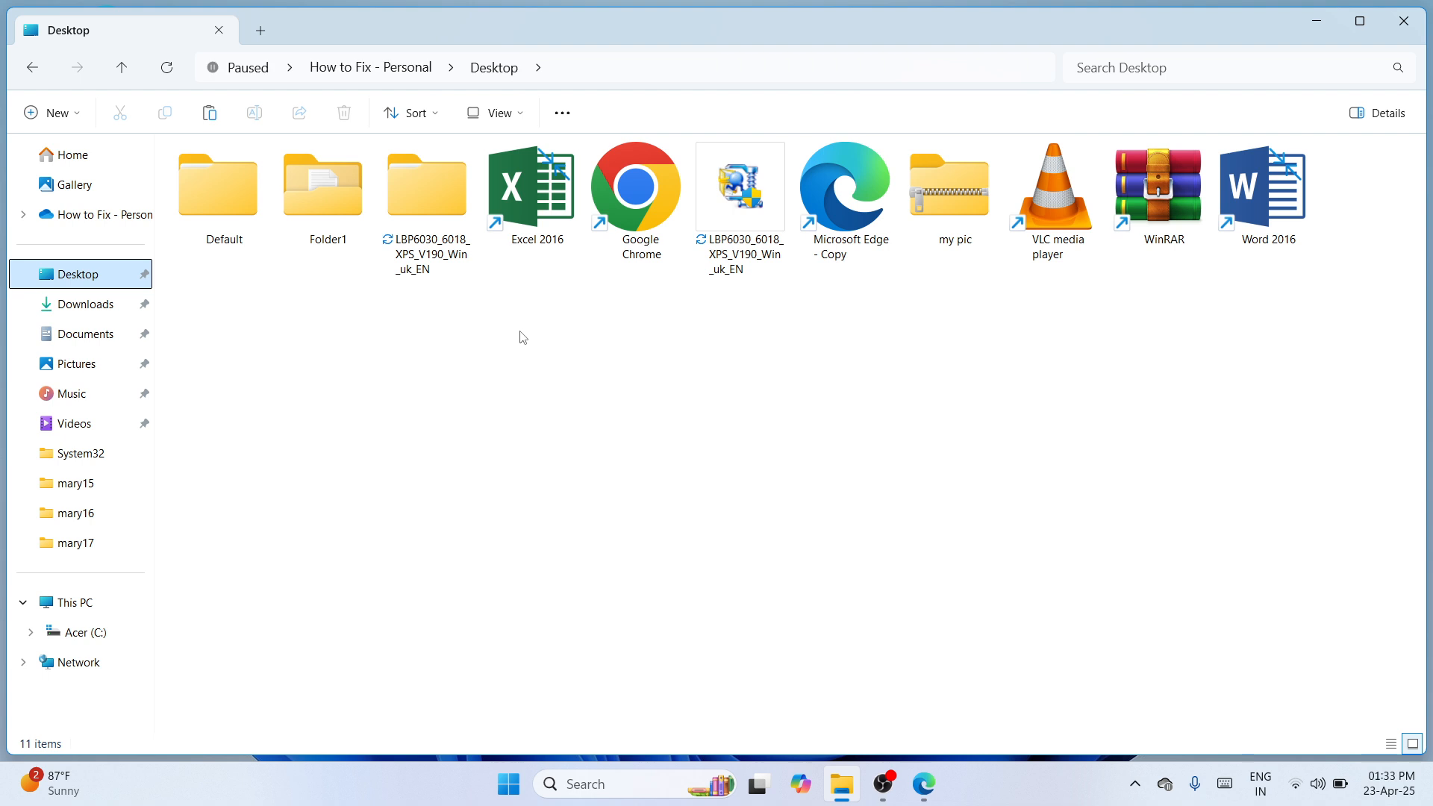
click(487, 439)
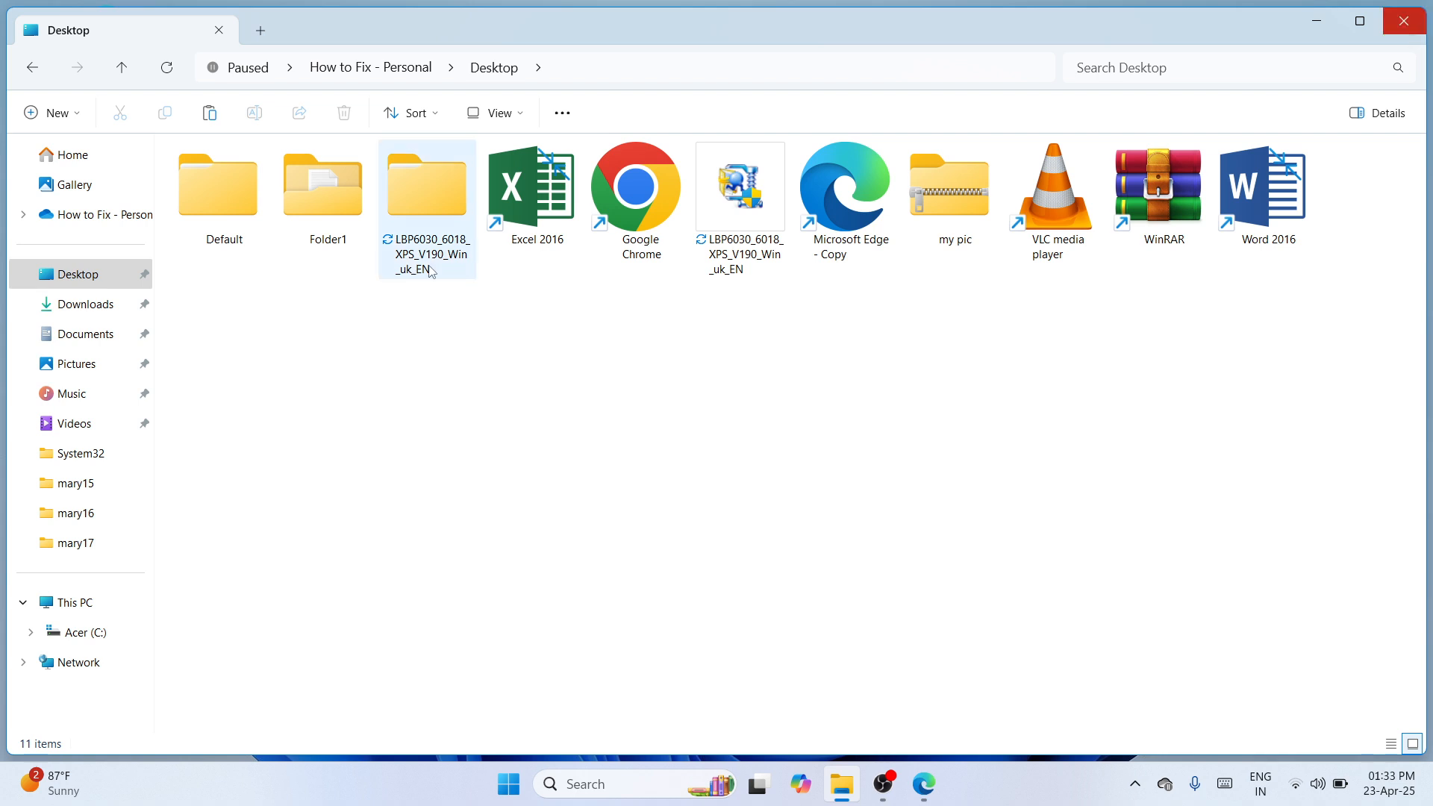
click(1404, 21)
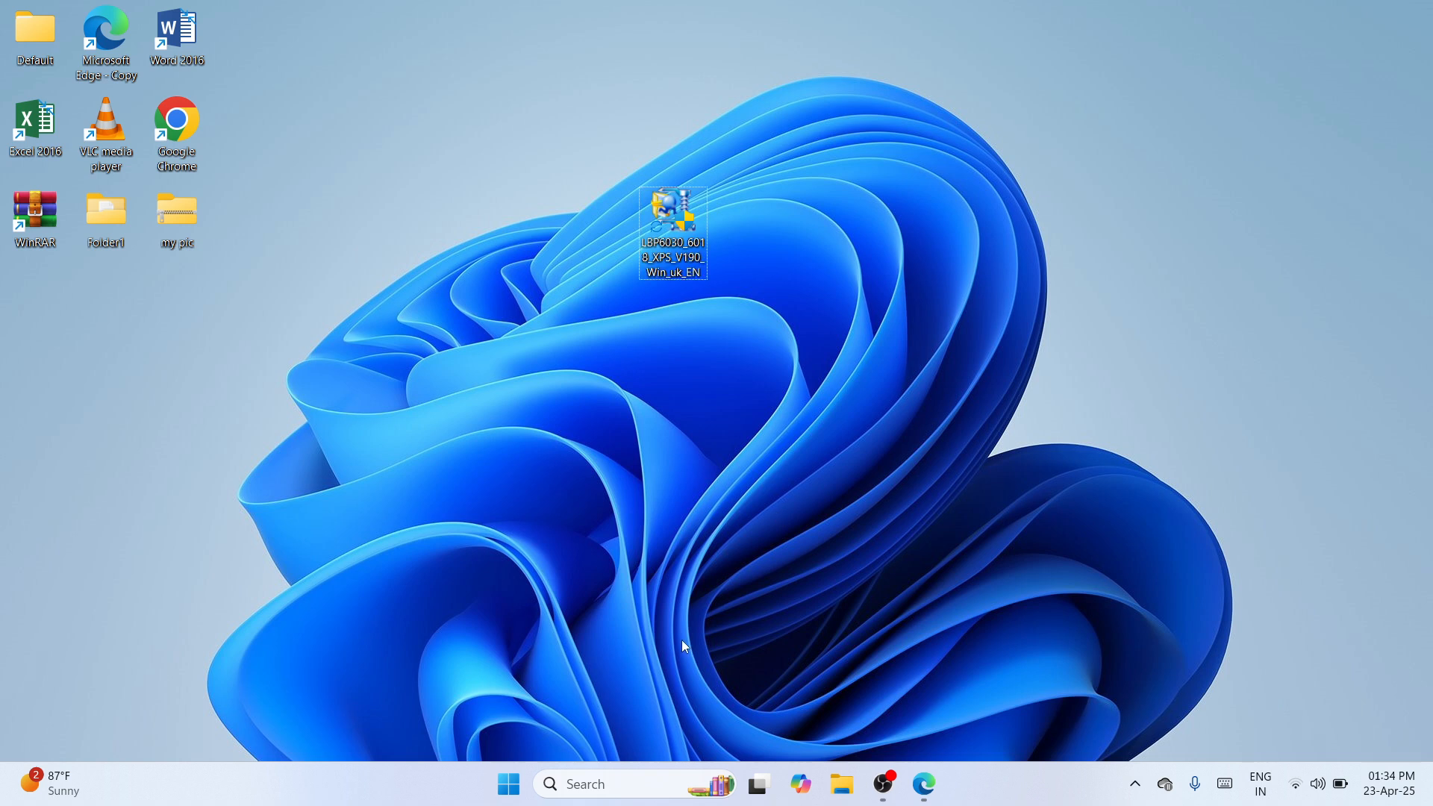
- Open Windows Settings and, from the Bluetooth & devices section's Devices page, open More devices and printer settings
click(615, 781)
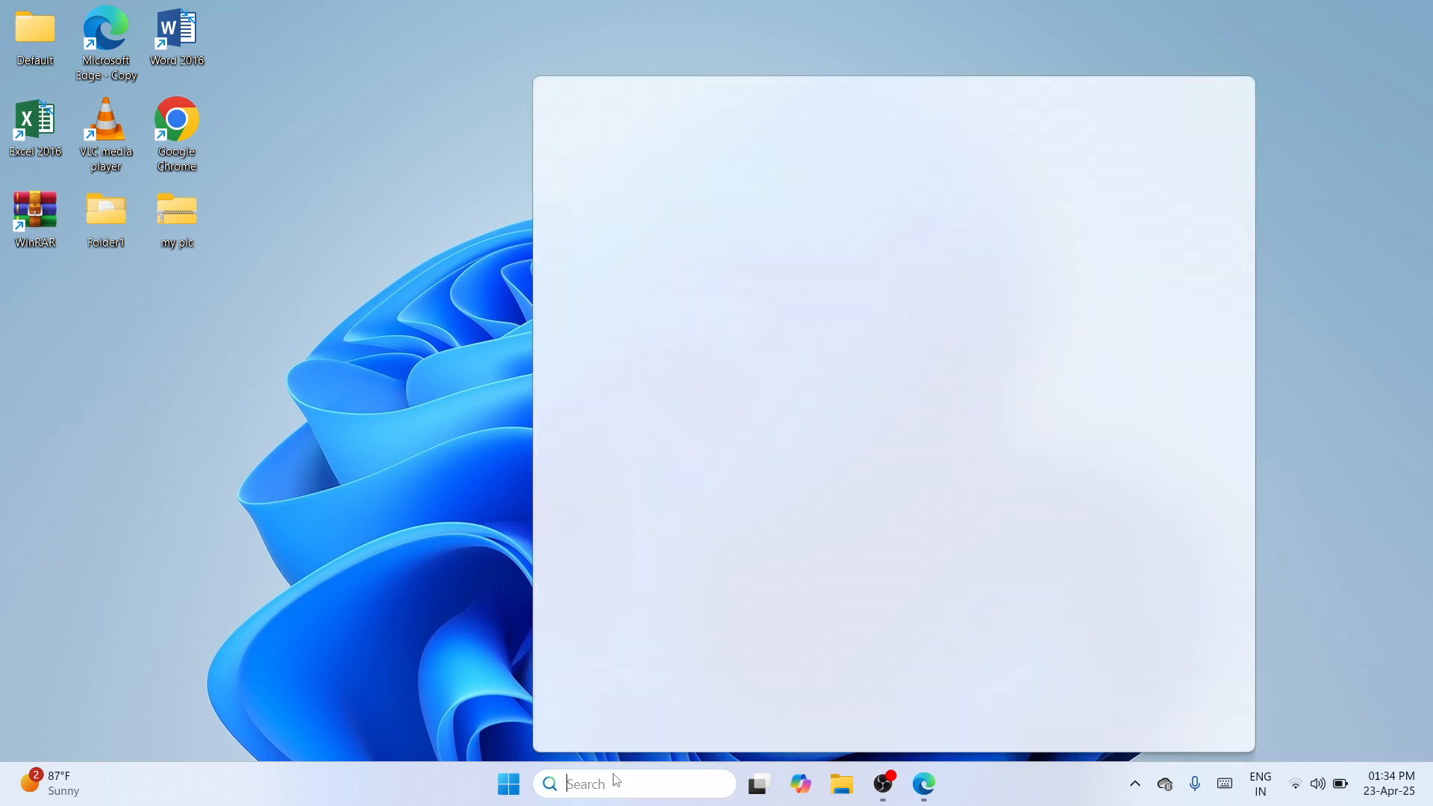
text(se)
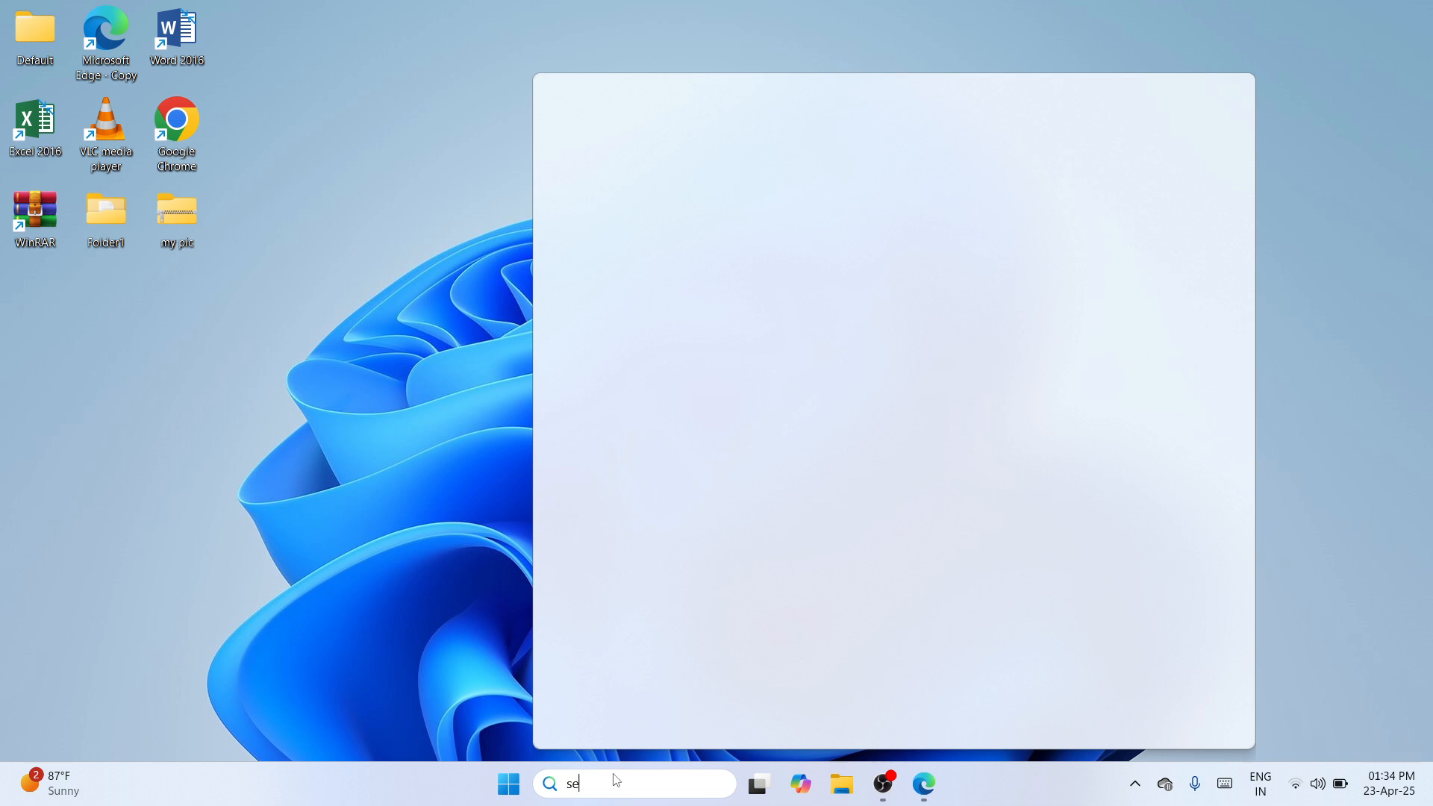
text(ttings)
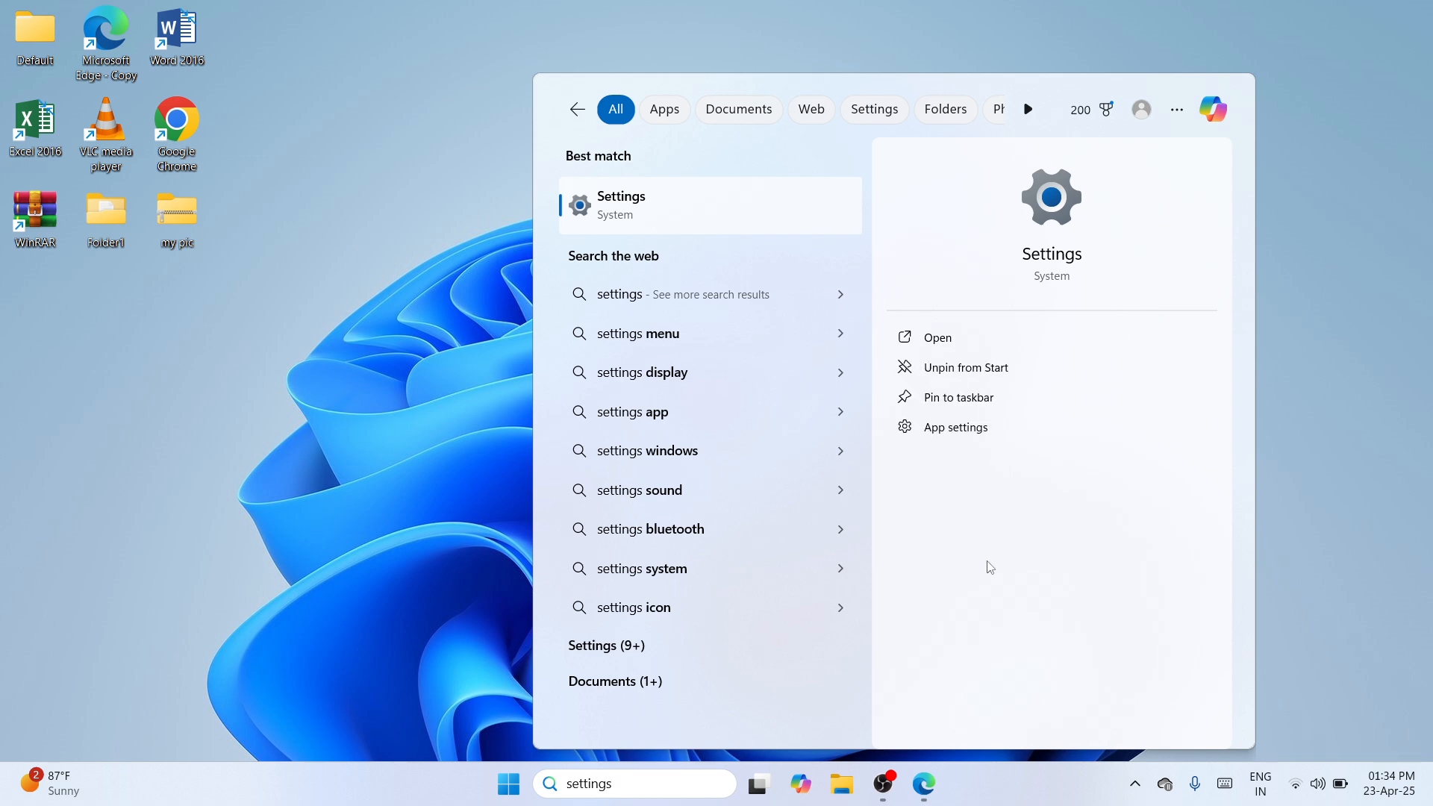
click(1001, 337)
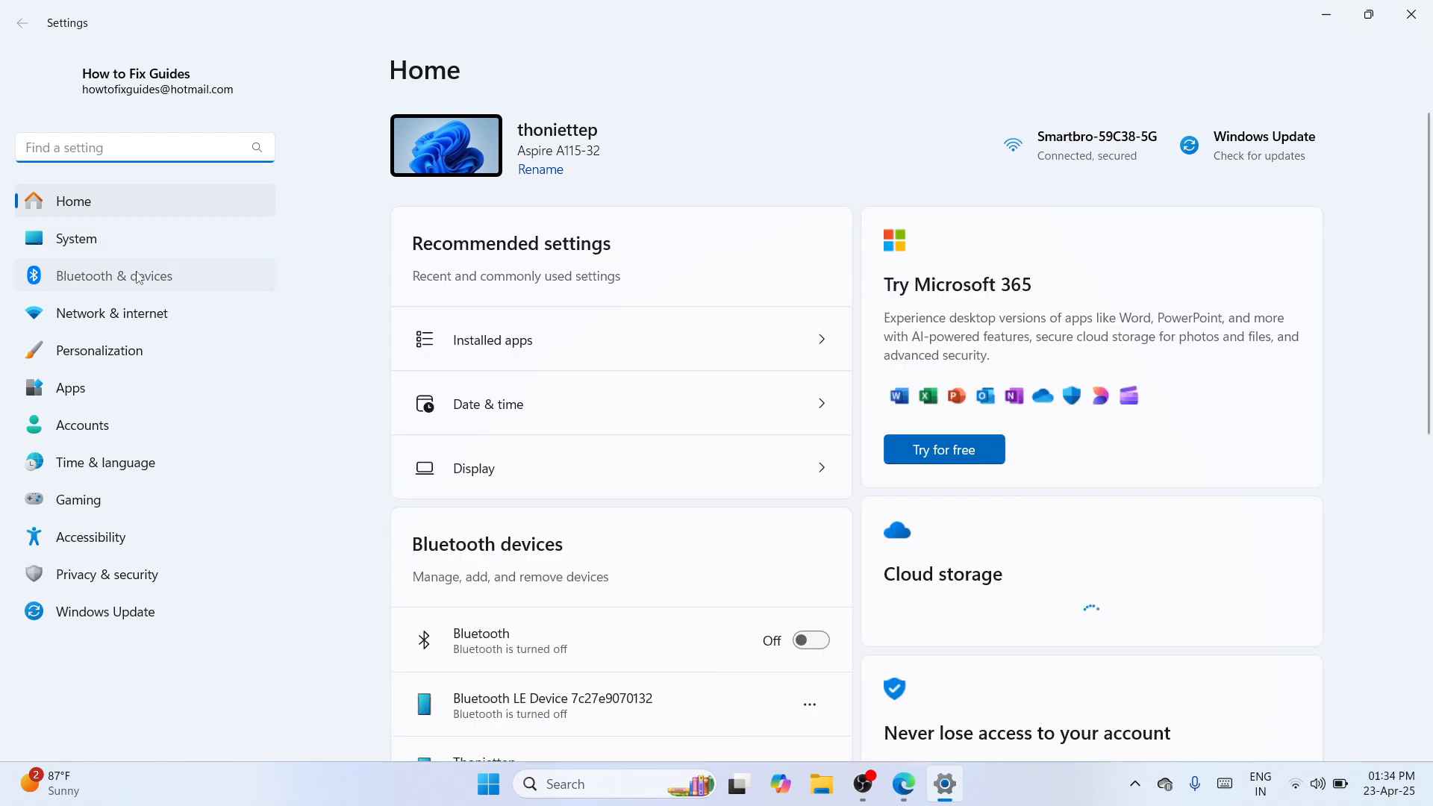
click(139, 277)
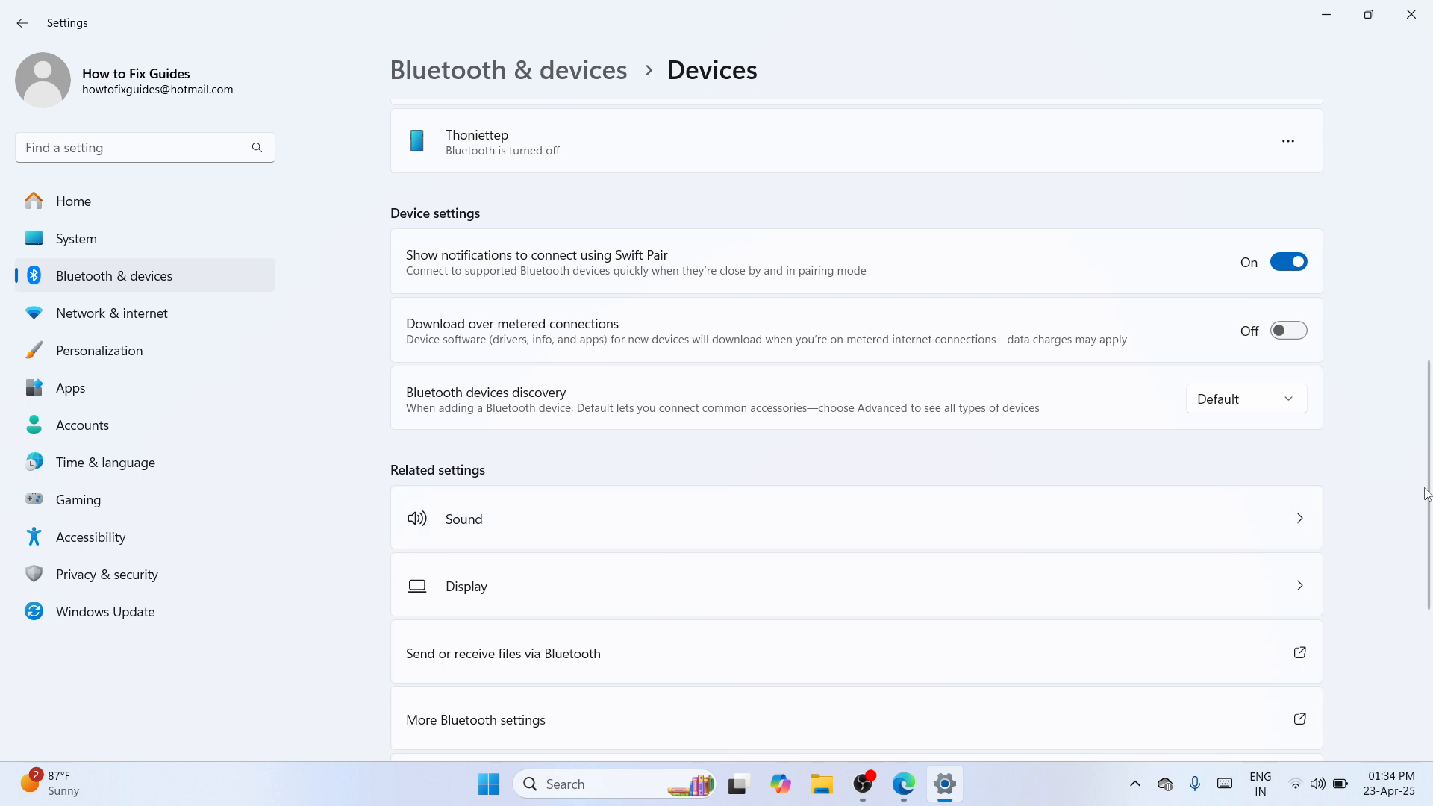
drag(1426, 493, 1429, 621)
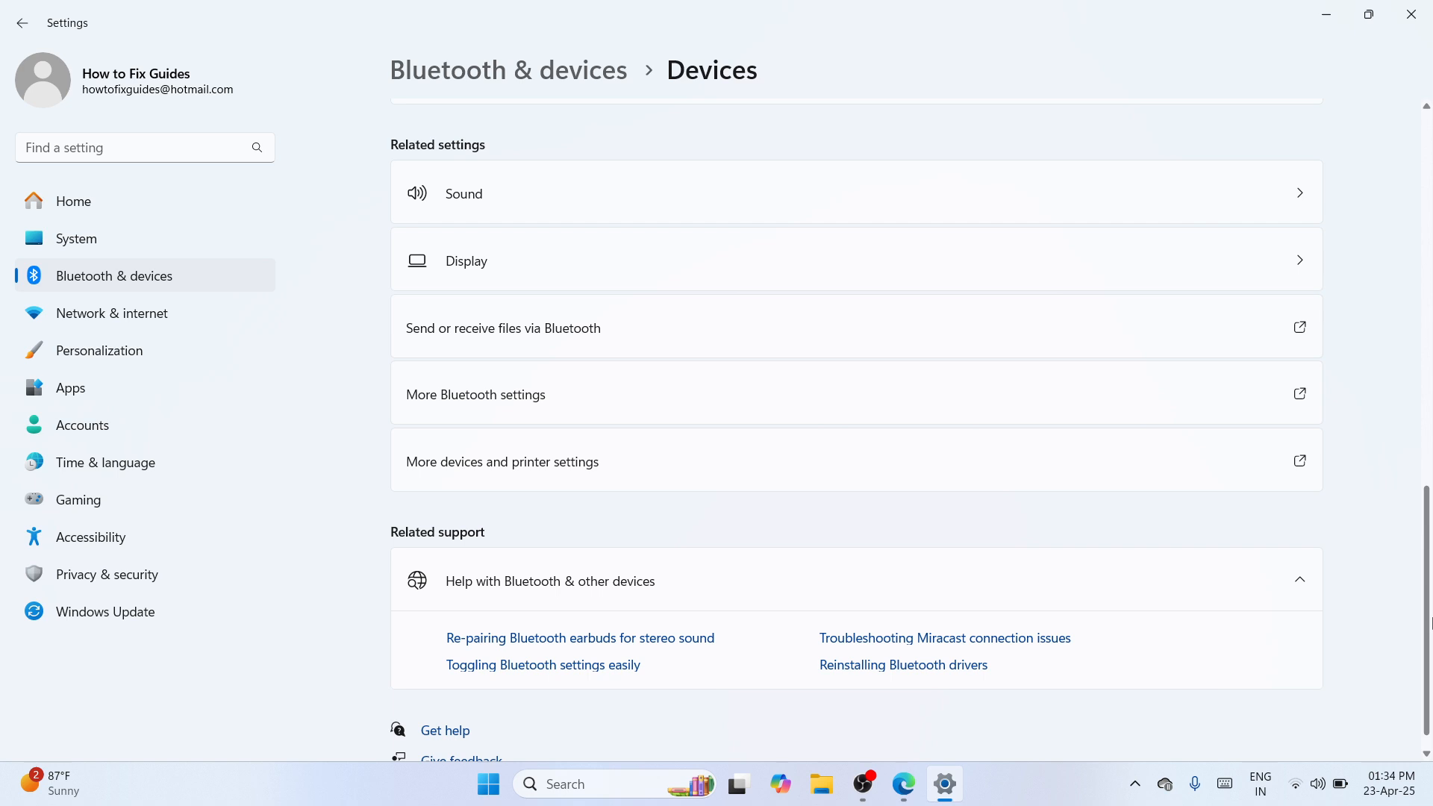
click(997, 461)
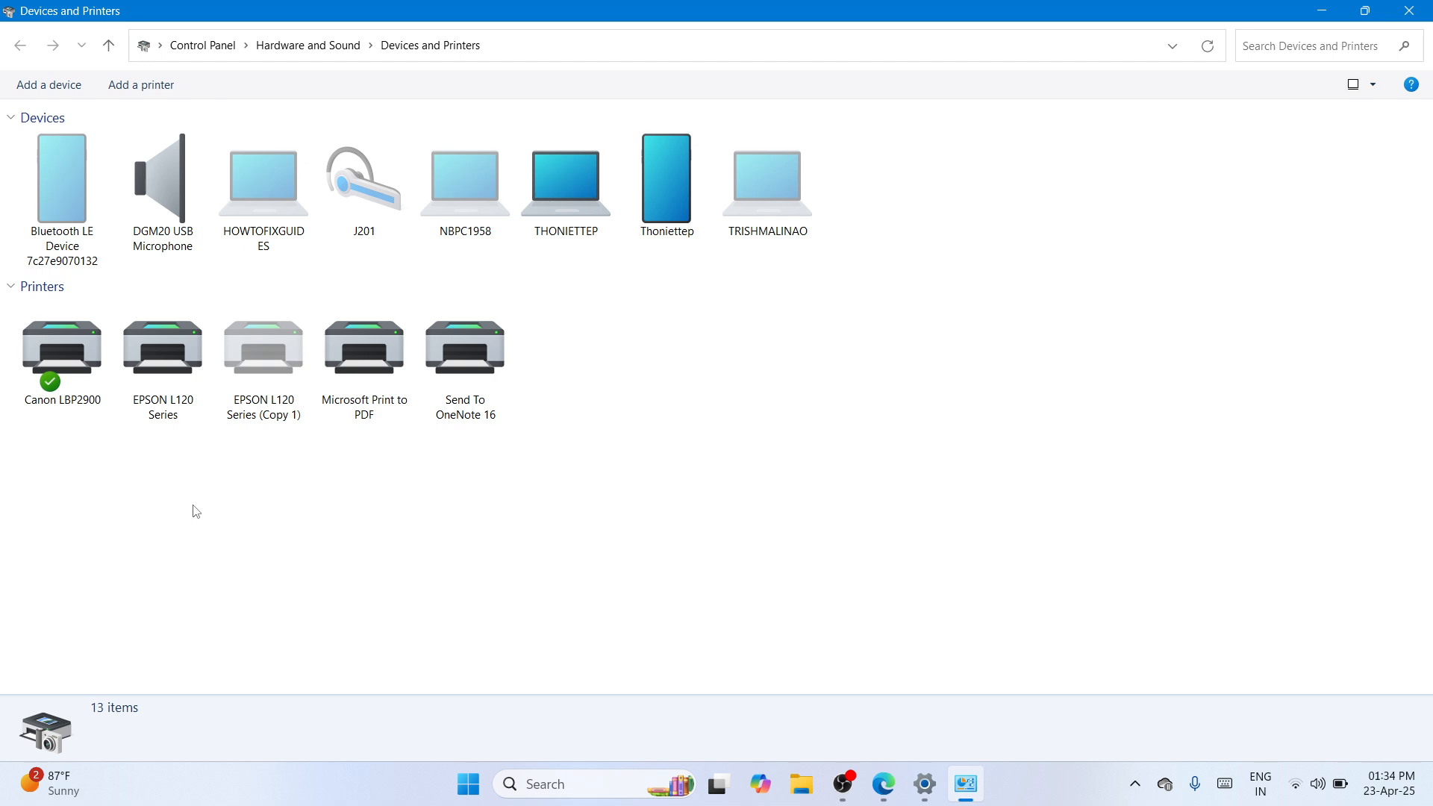
- Start adding a printer that isn't listed and choose to add a local or network printer with manual settings
click(160, 87)
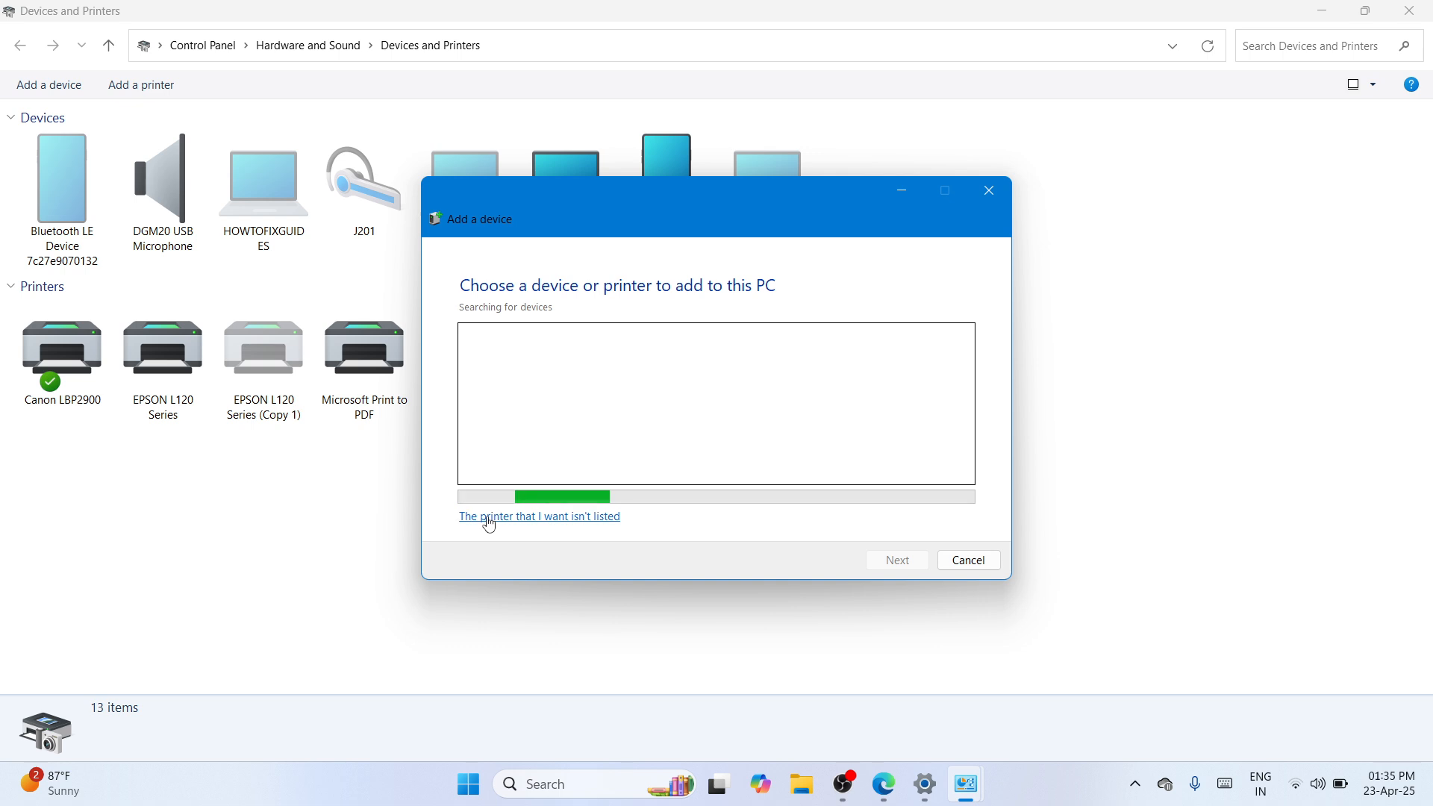
click(551, 518)
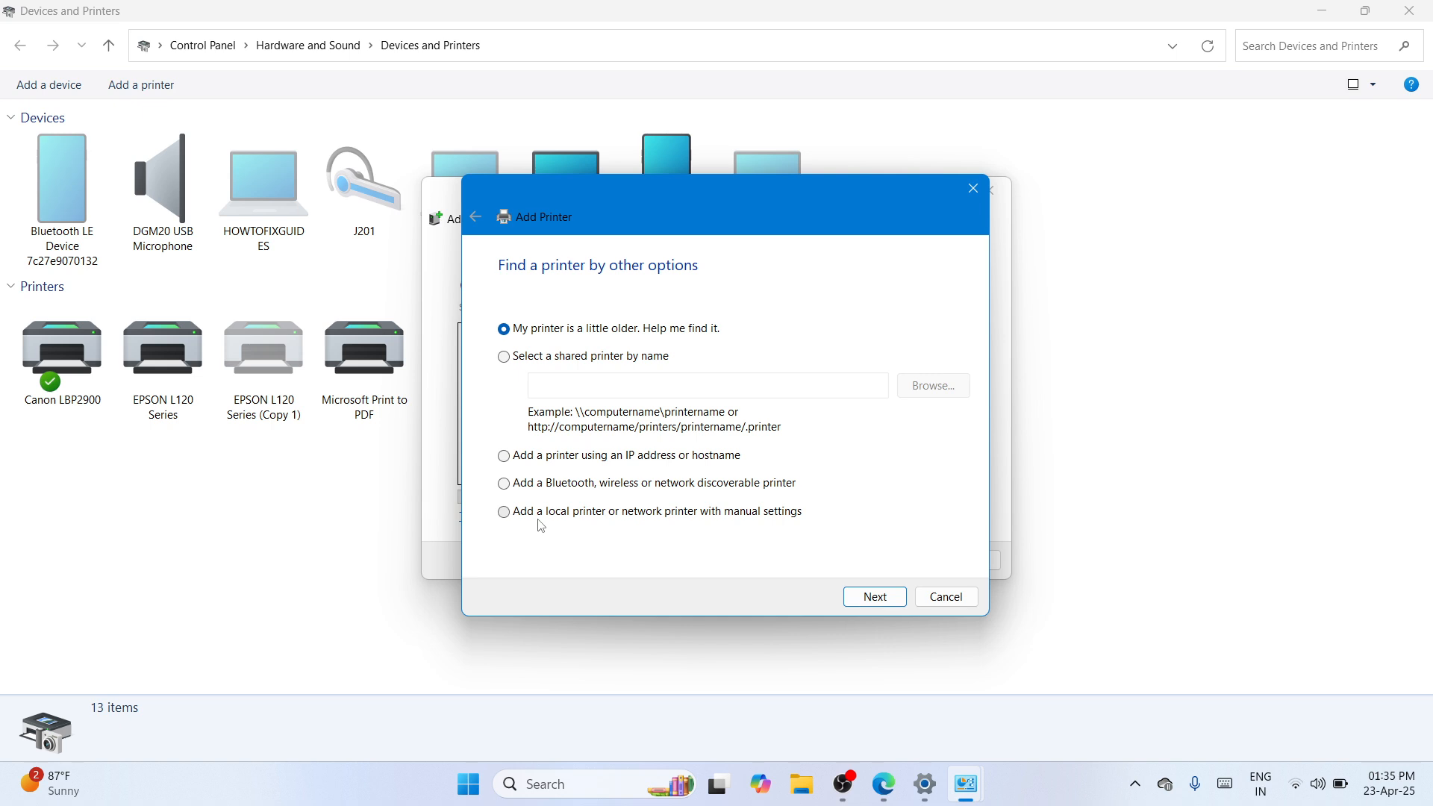
click(539, 517)
click(902, 601)
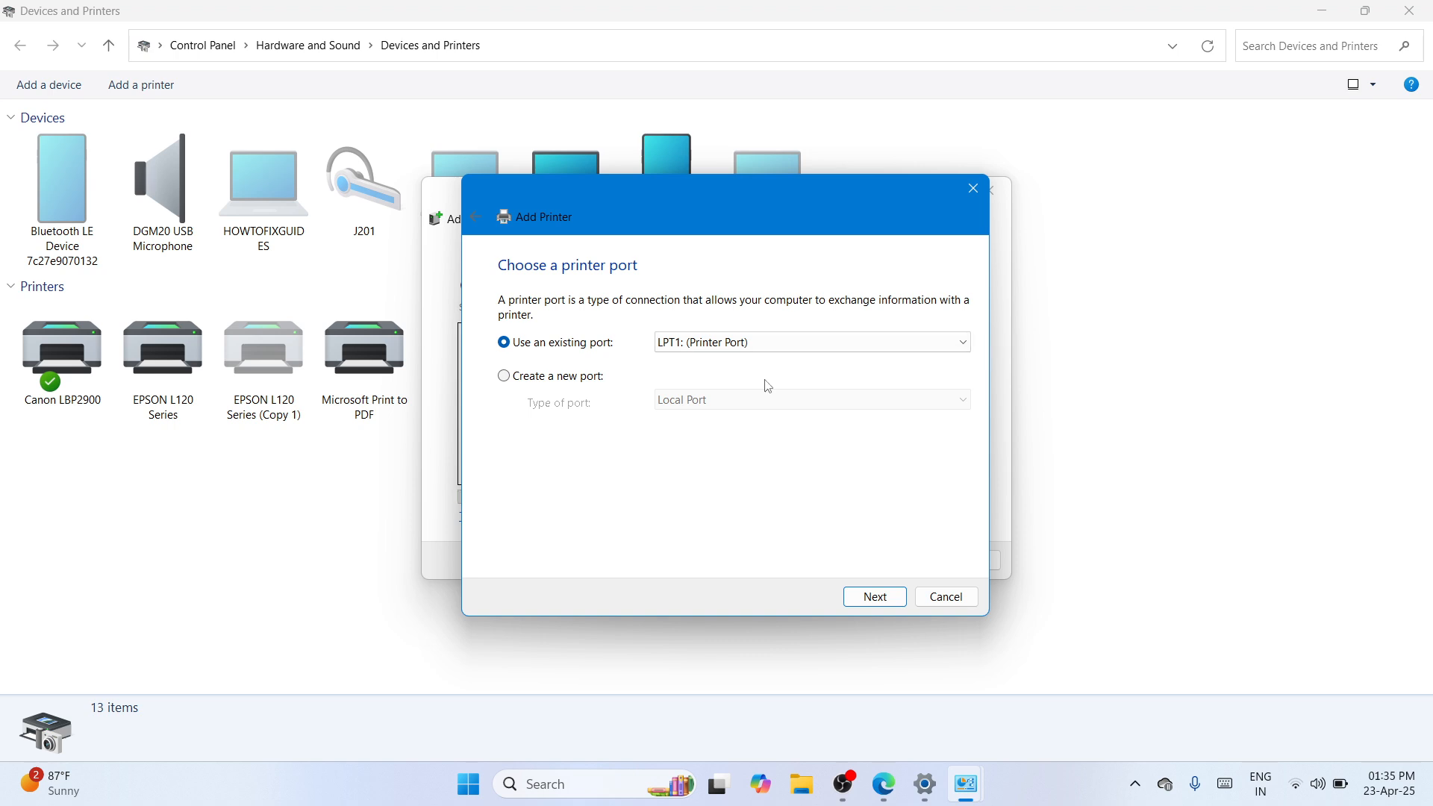
- Use the existing port USB001 (Virtual printer port for USB) for the new printer and continue to driver selection
click(922, 342)
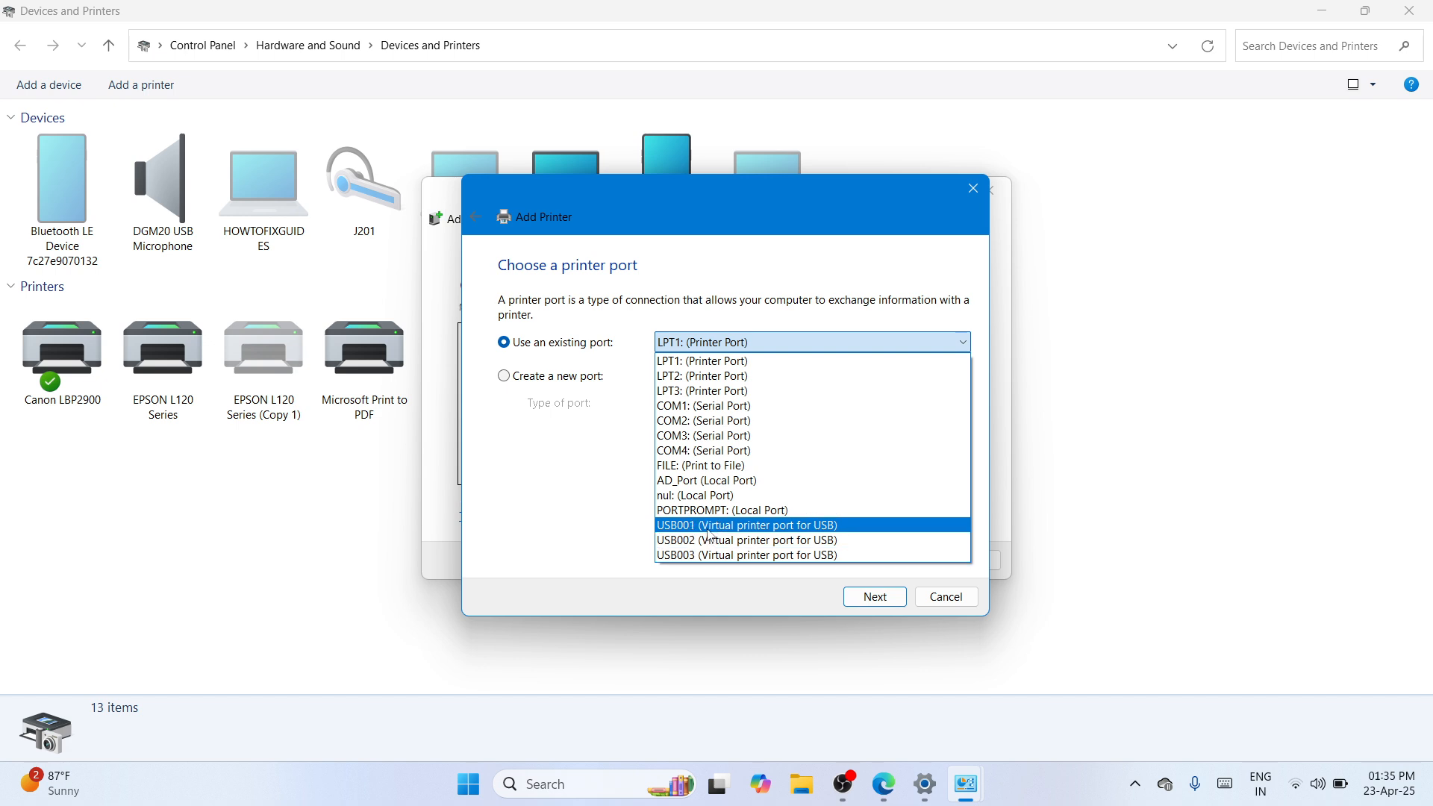
click(707, 527)
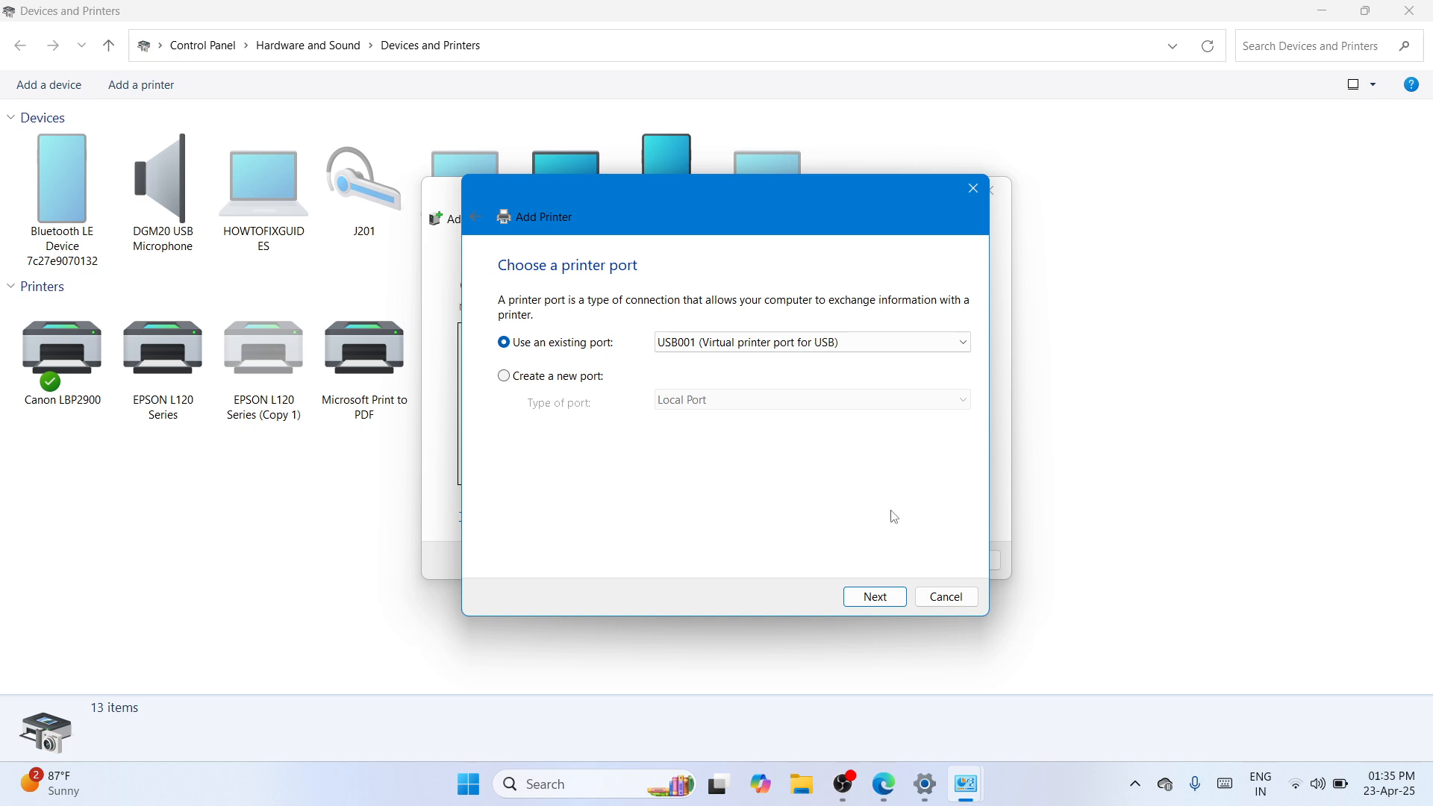
click(882, 596)
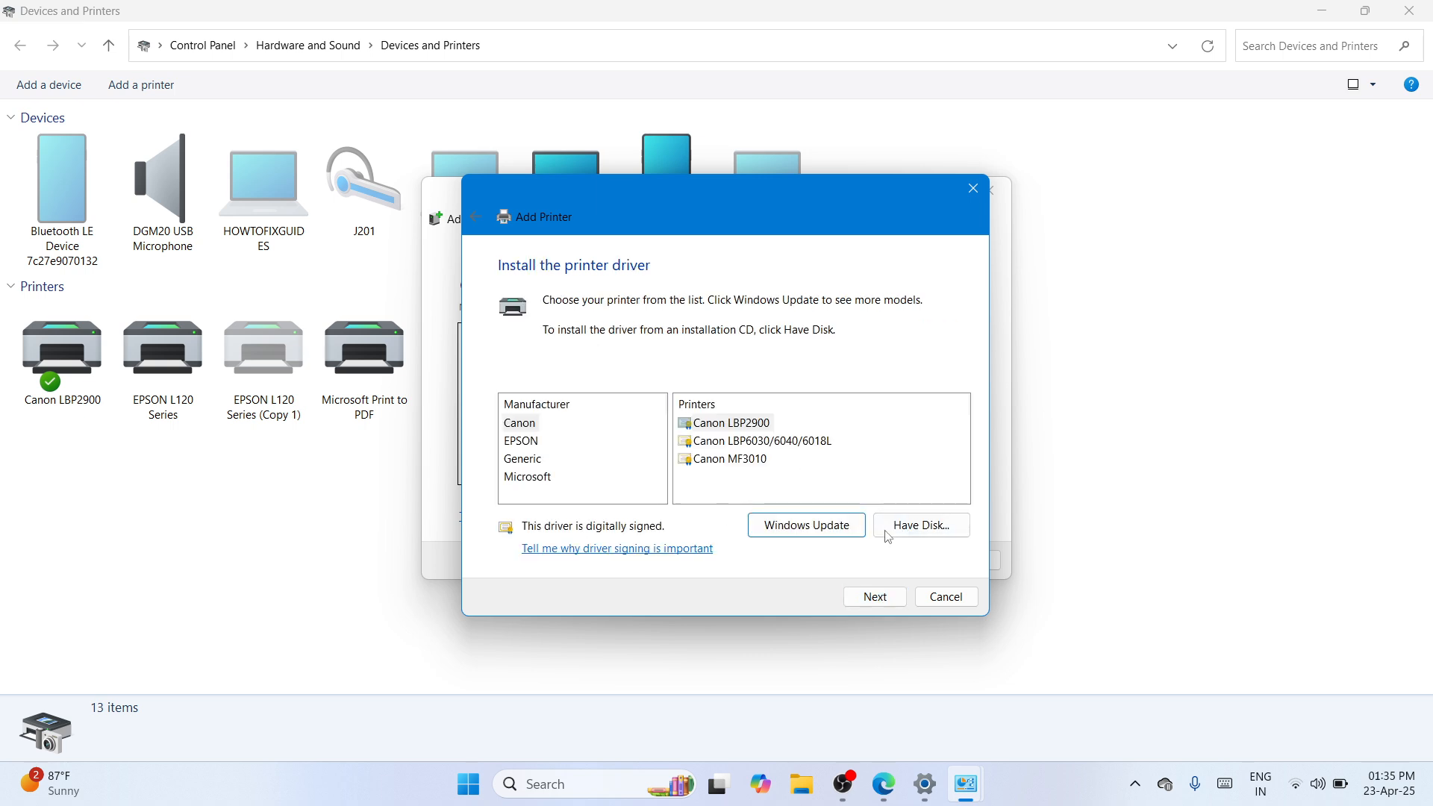
- Choose to install the driver from disk and browse to the LBP6030_6018_XPS_V190_Win_uk_EN folder on the desktop
click(922, 526)
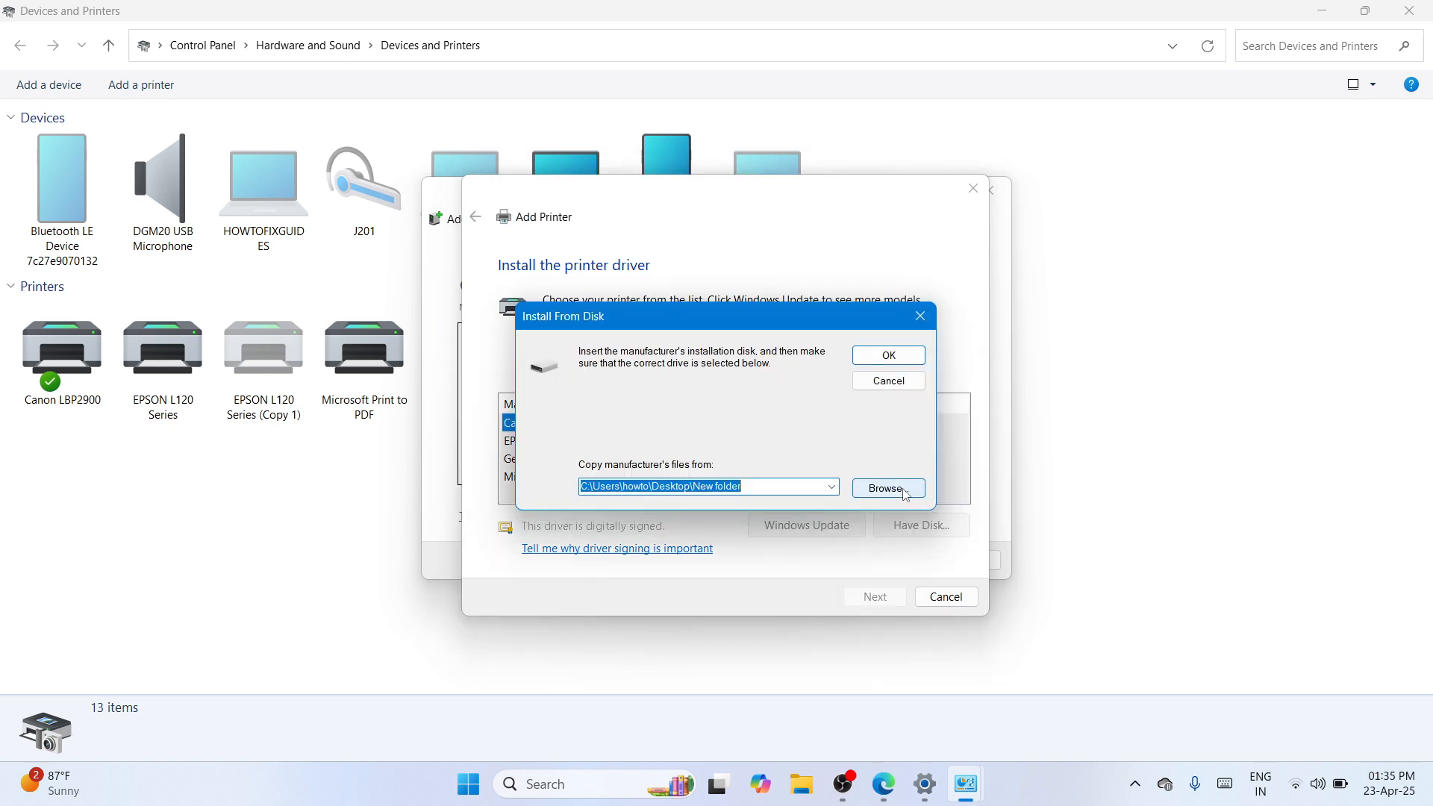
click(905, 494)
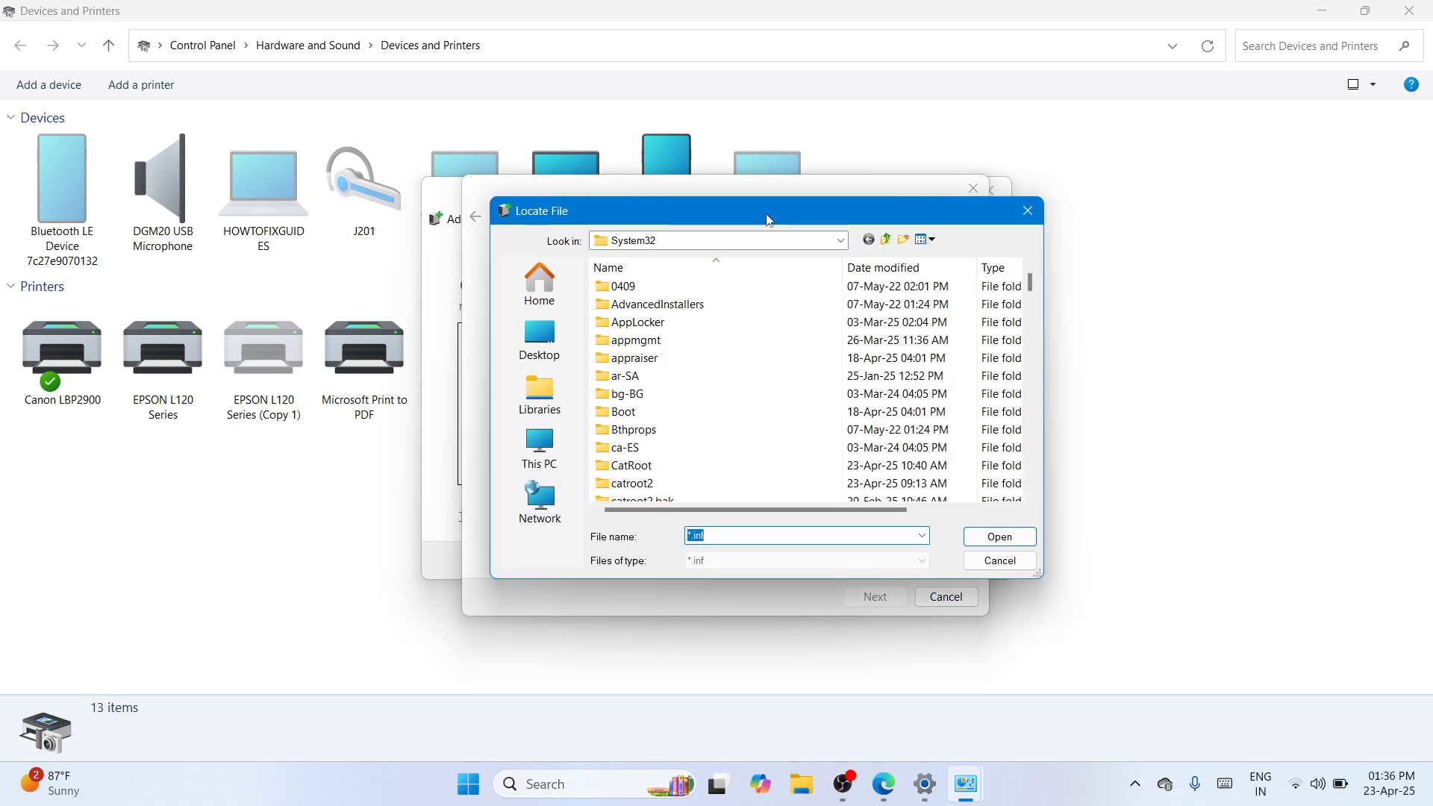
click(547, 344)
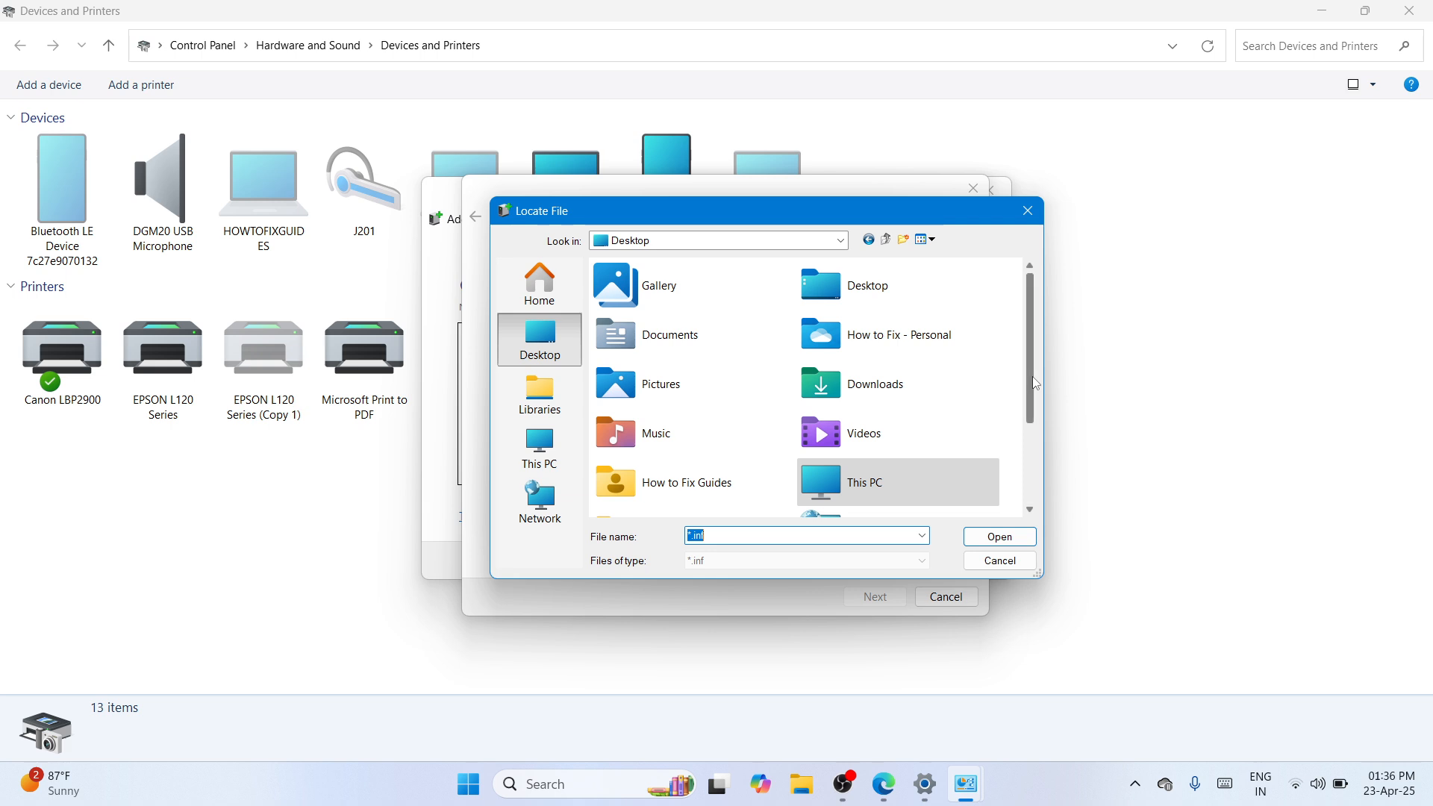
scroll(985, 395, down, 3)
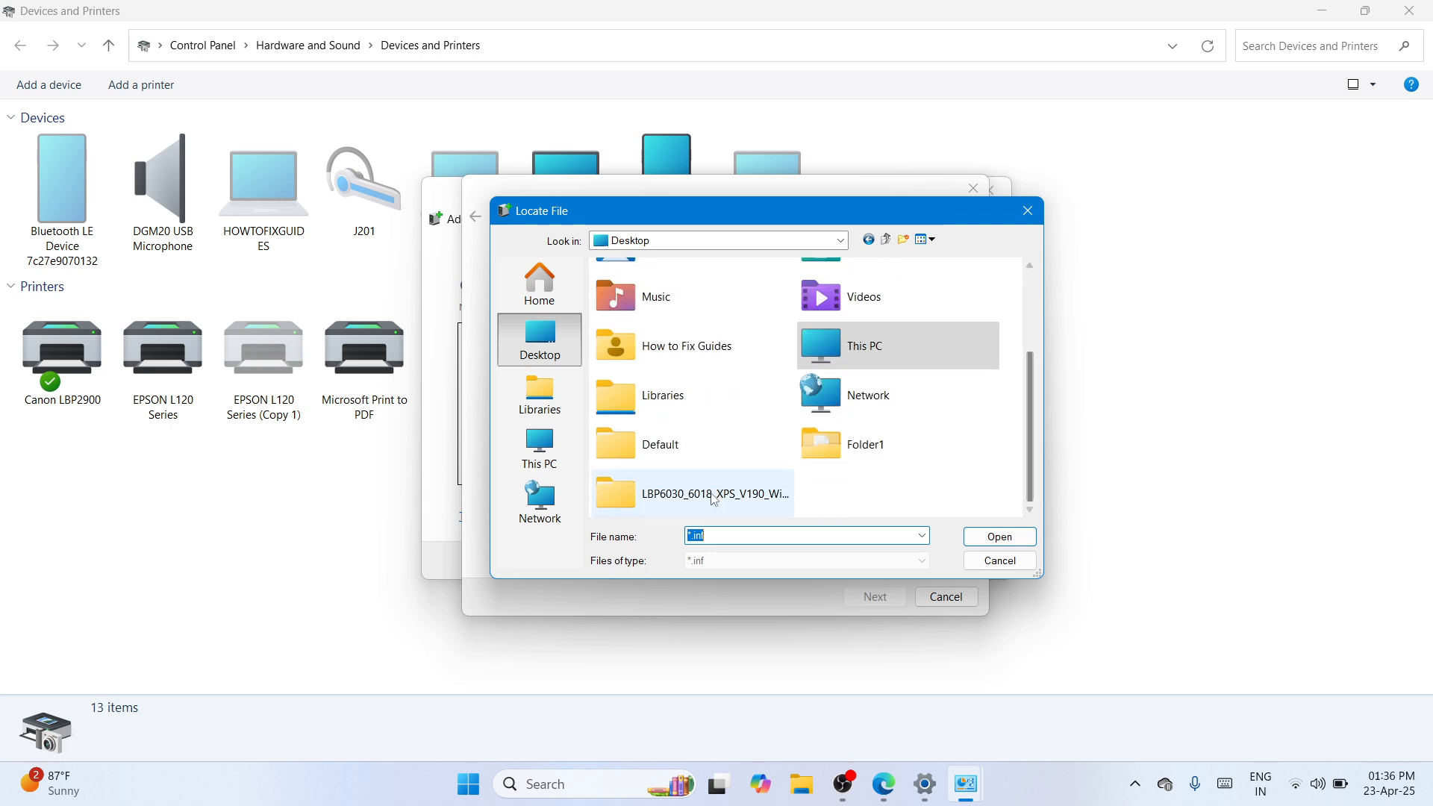
double_click(672, 498)
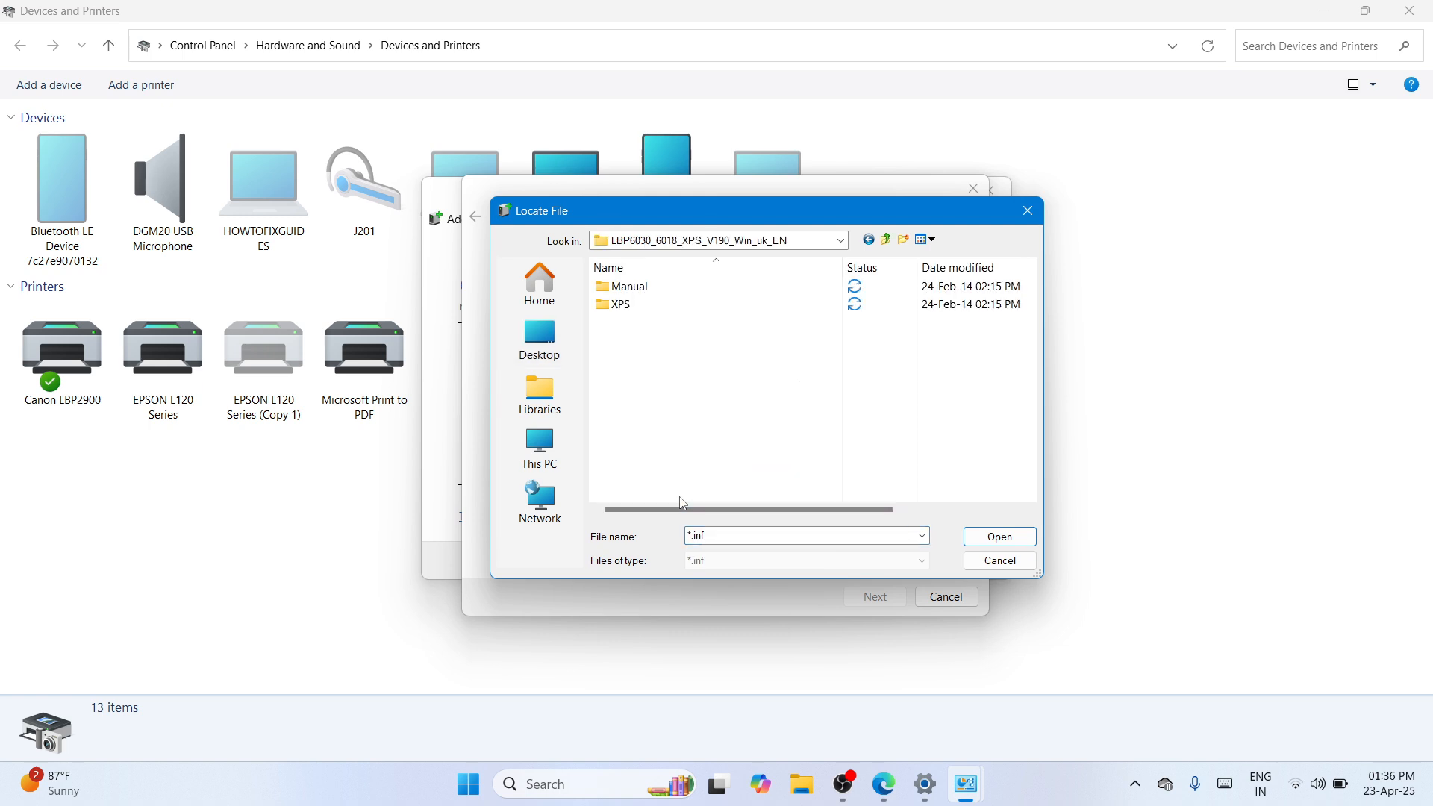
double_click(669, 289)
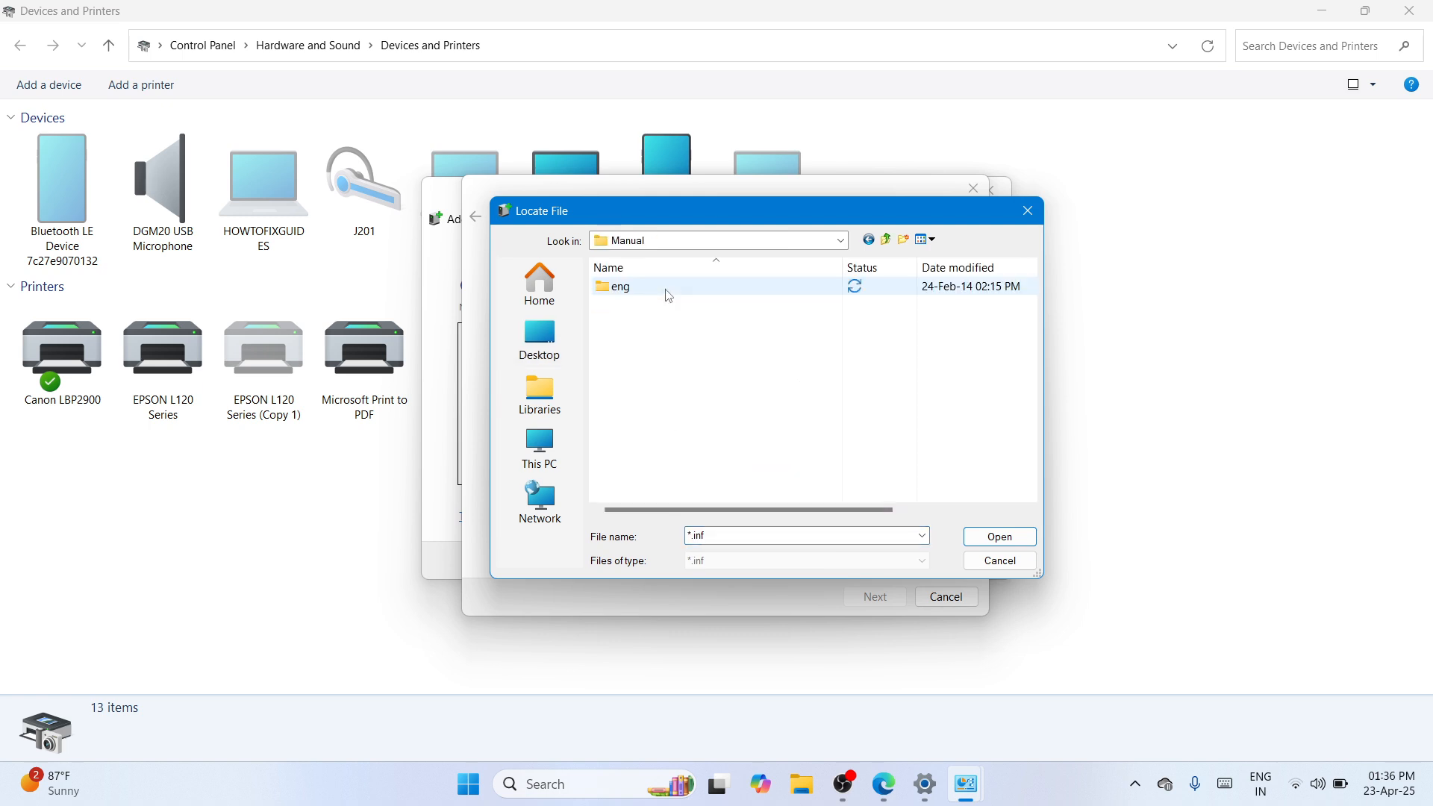
double_click(669, 291)
double_click(668, 291)
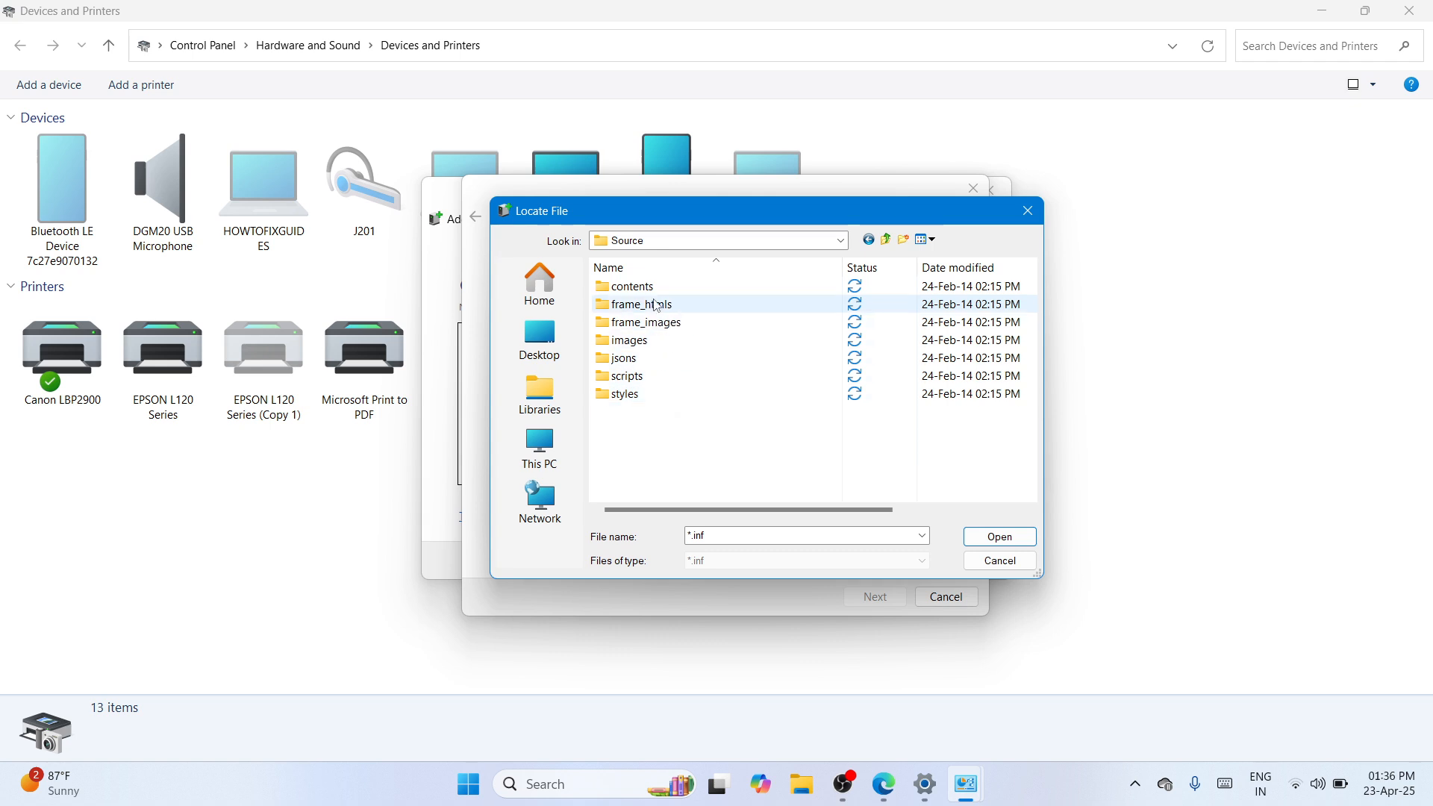
click(841, 240)
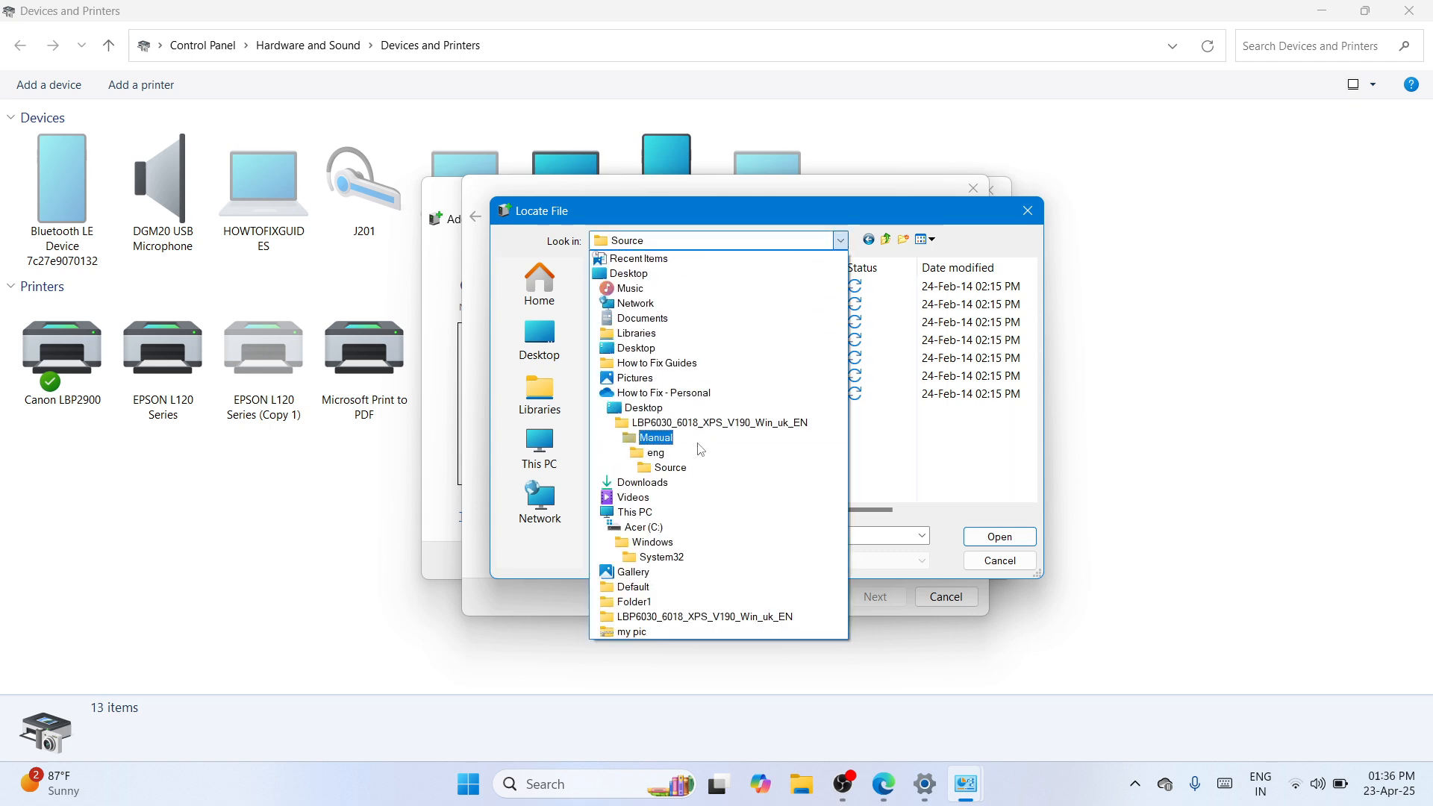
click(661, 423)
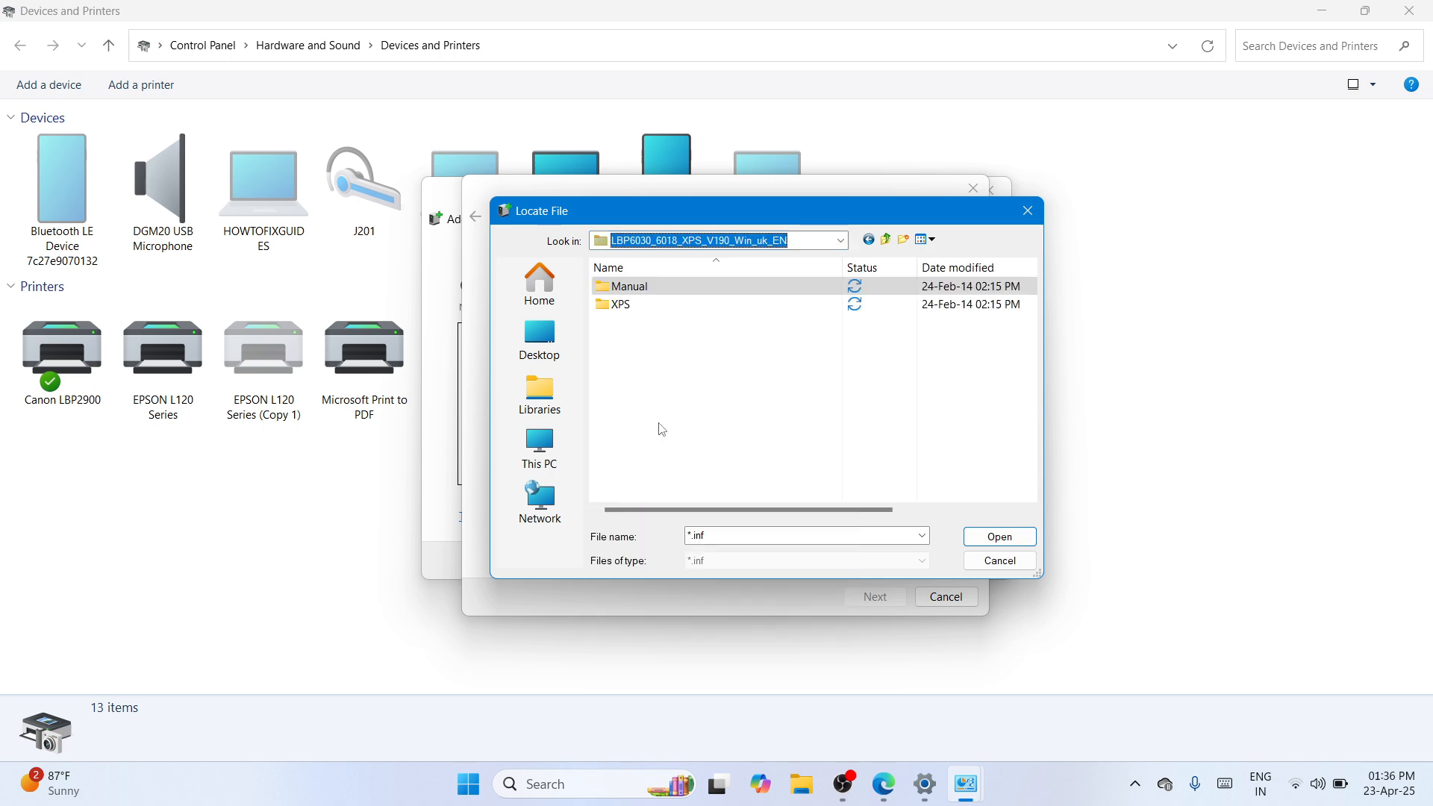
- Open the en-GB folder inside the driver package's XPS folder
double_click(683, 305)
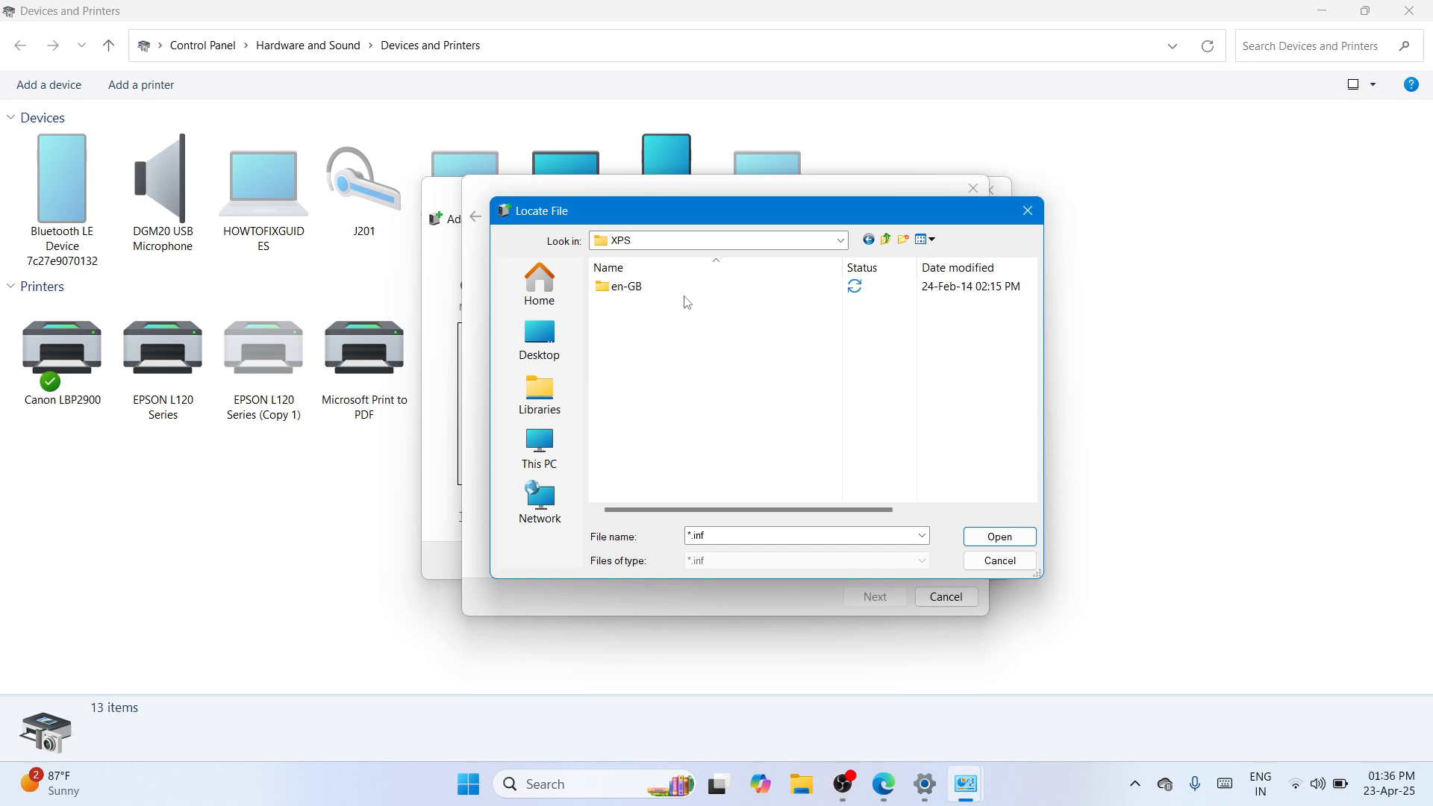
double_click(676, 288)
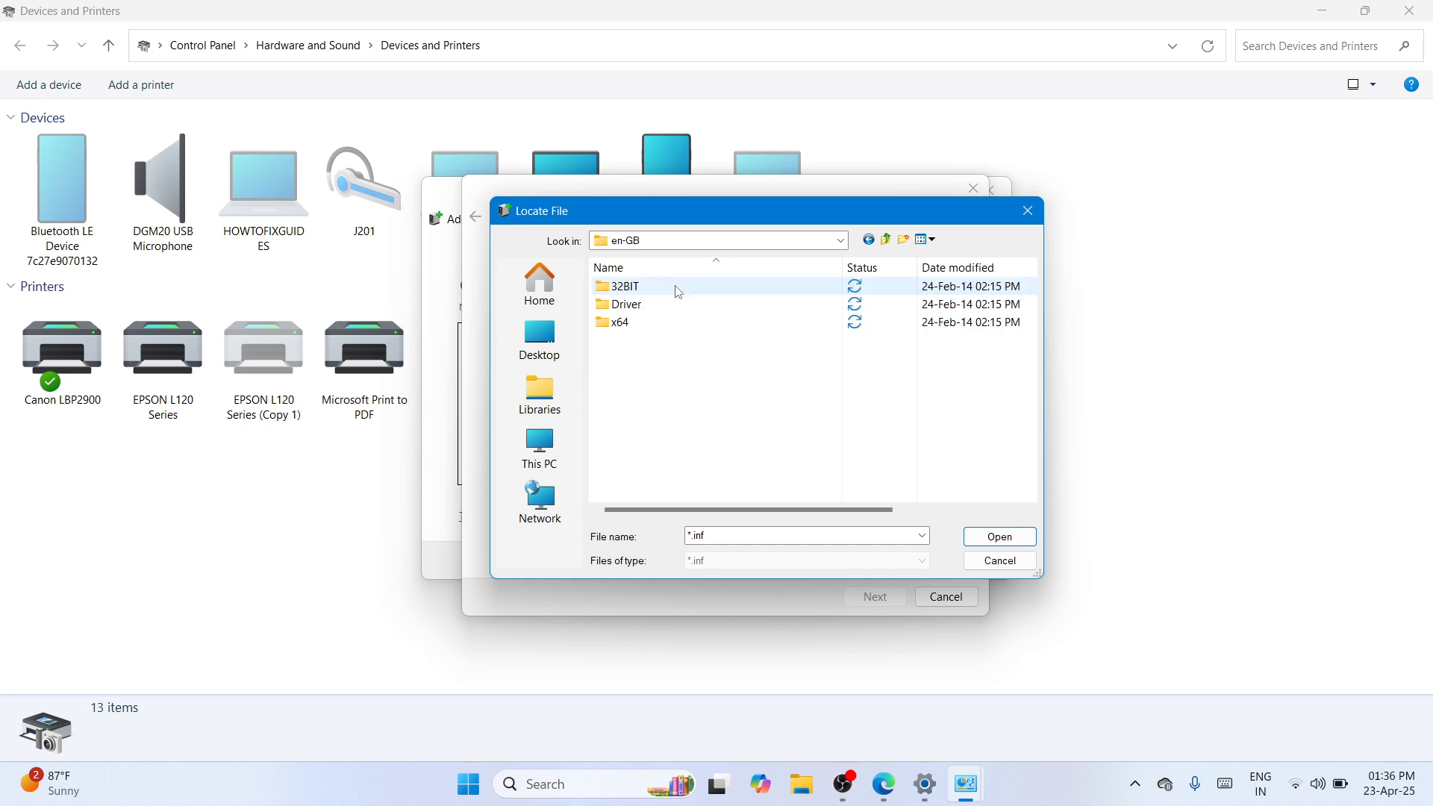
click(654, 317)
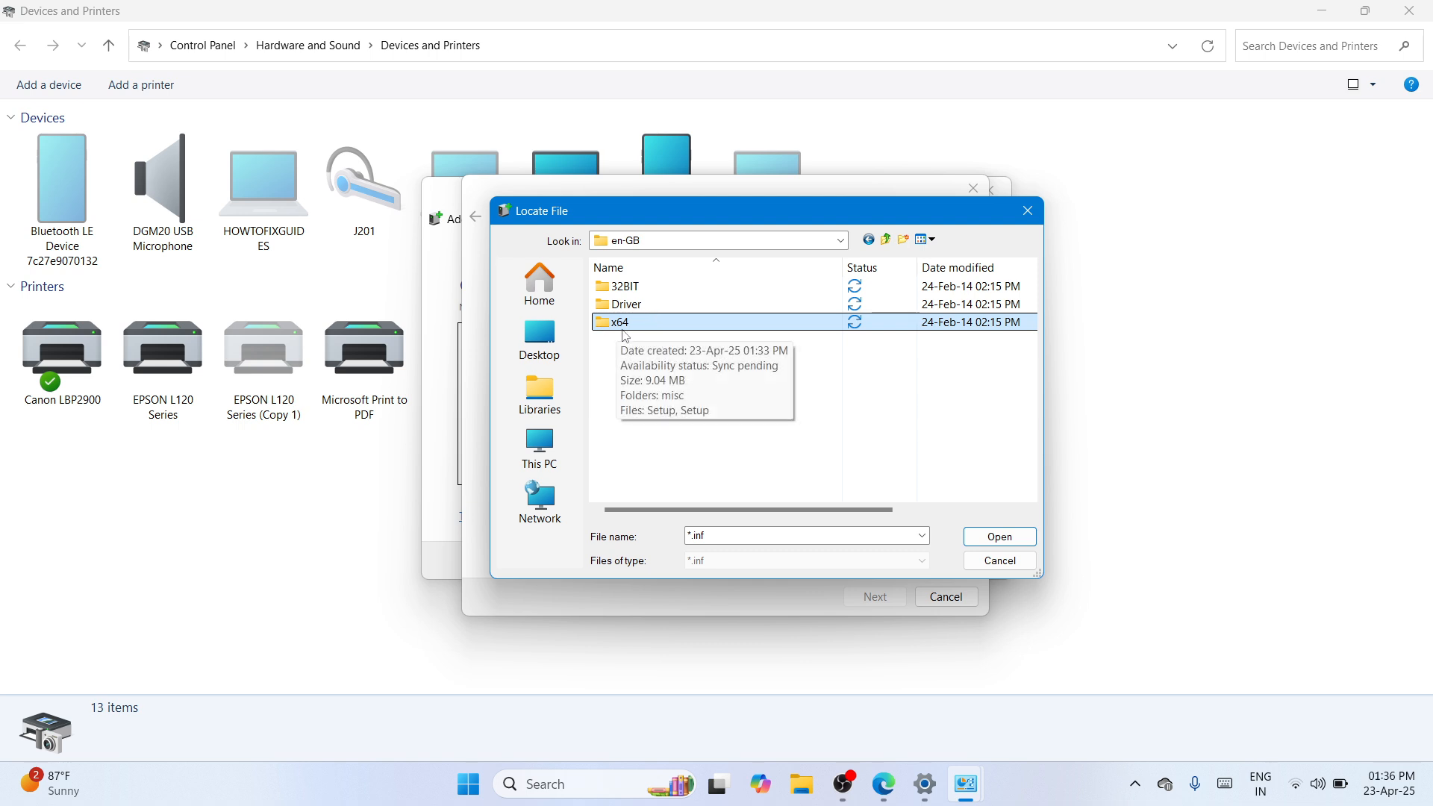
double_click(679, 326)
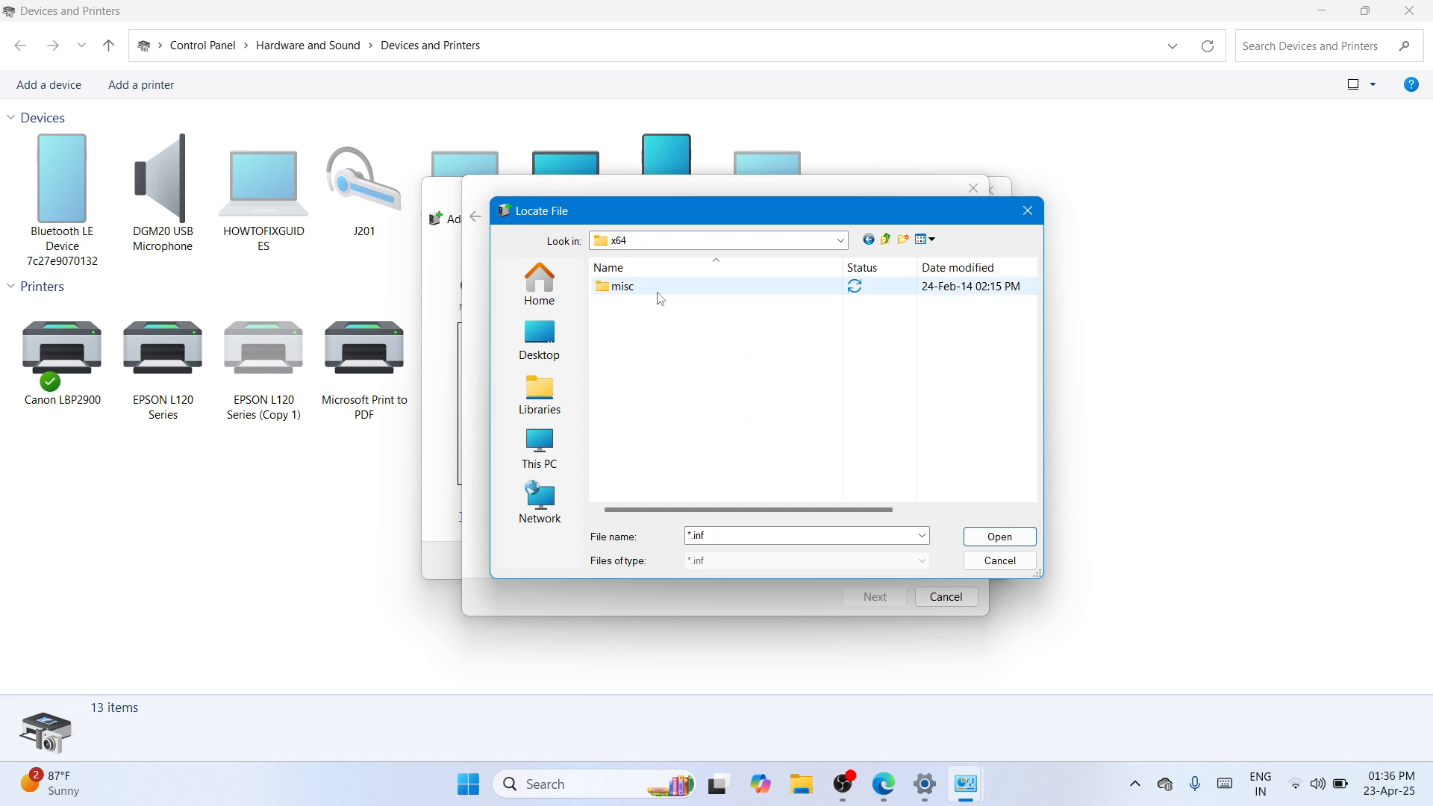
double_click(661, 294)
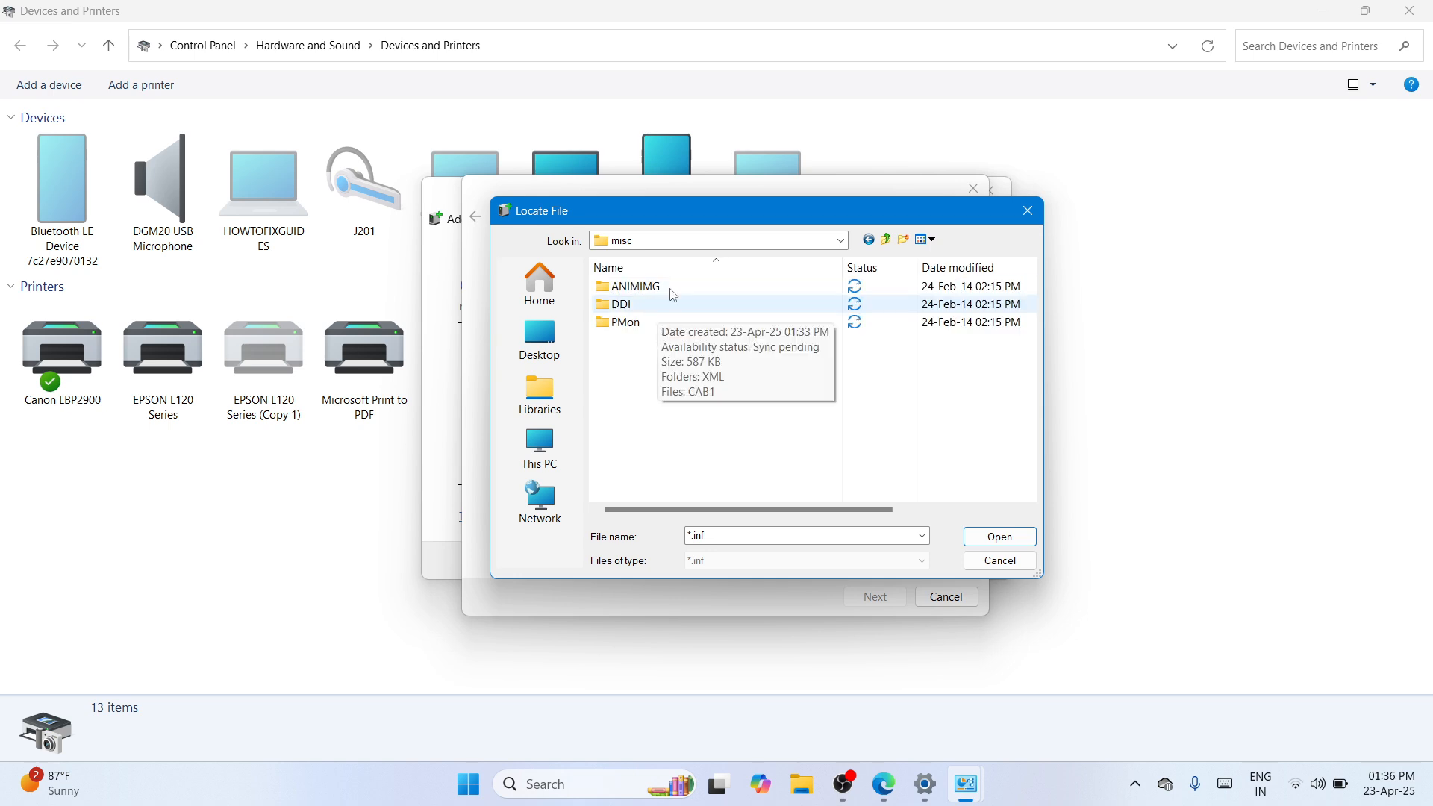
click(841, 240)
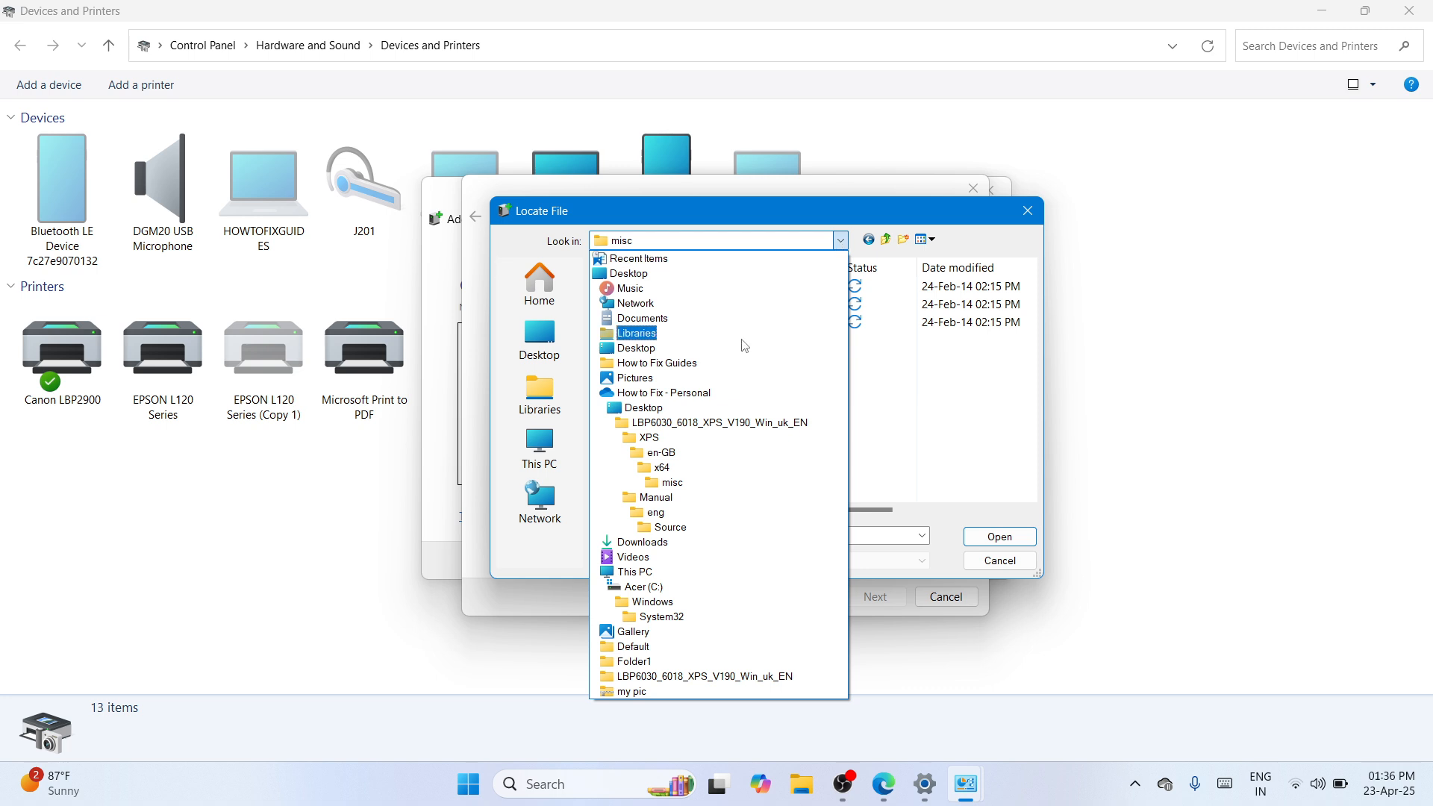
click(661, 453)
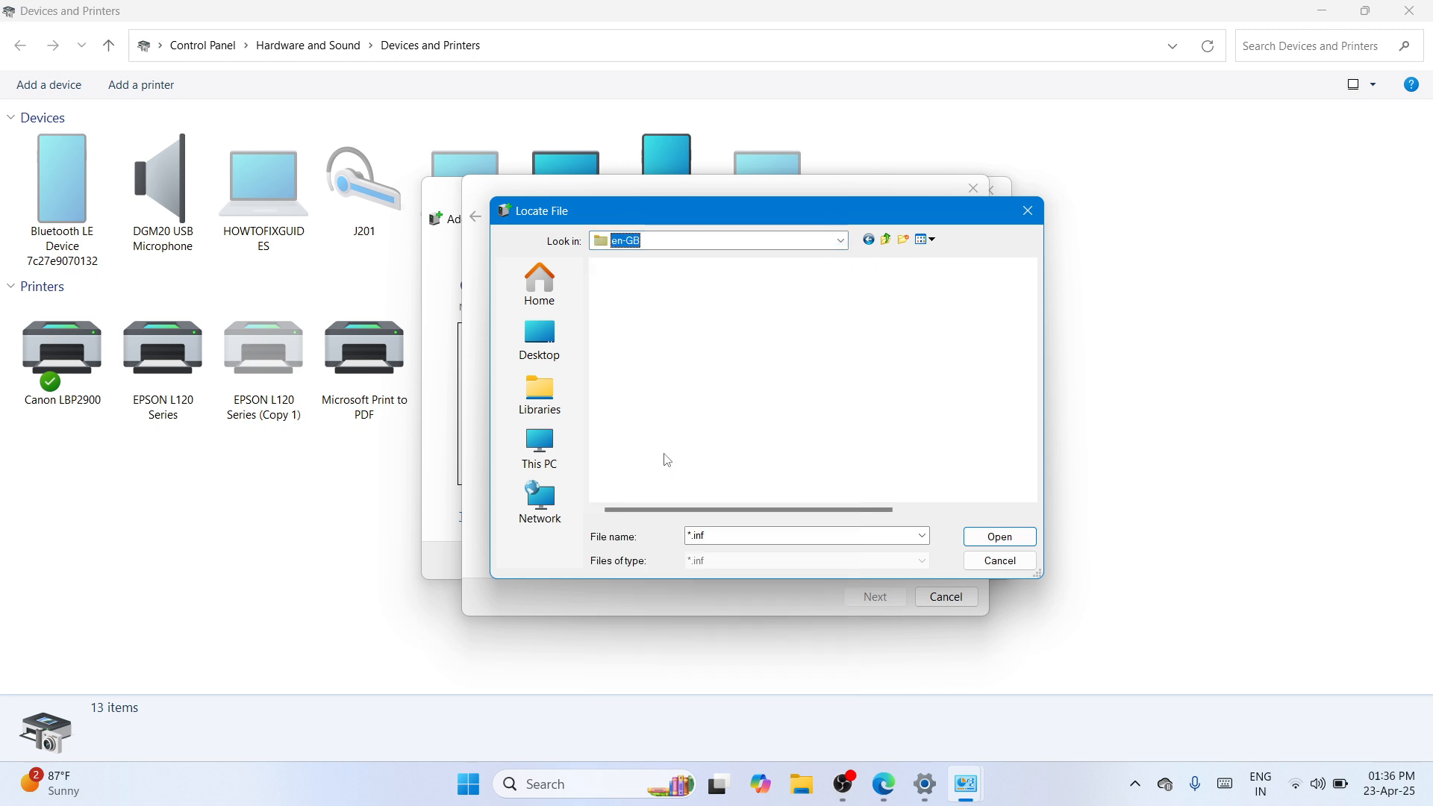
- Load cnnx0_cb3_len-GB.inf from the Driver folder and accept the Canon LBP6030/6040/6018L XPS driver
double_click(758, 306)
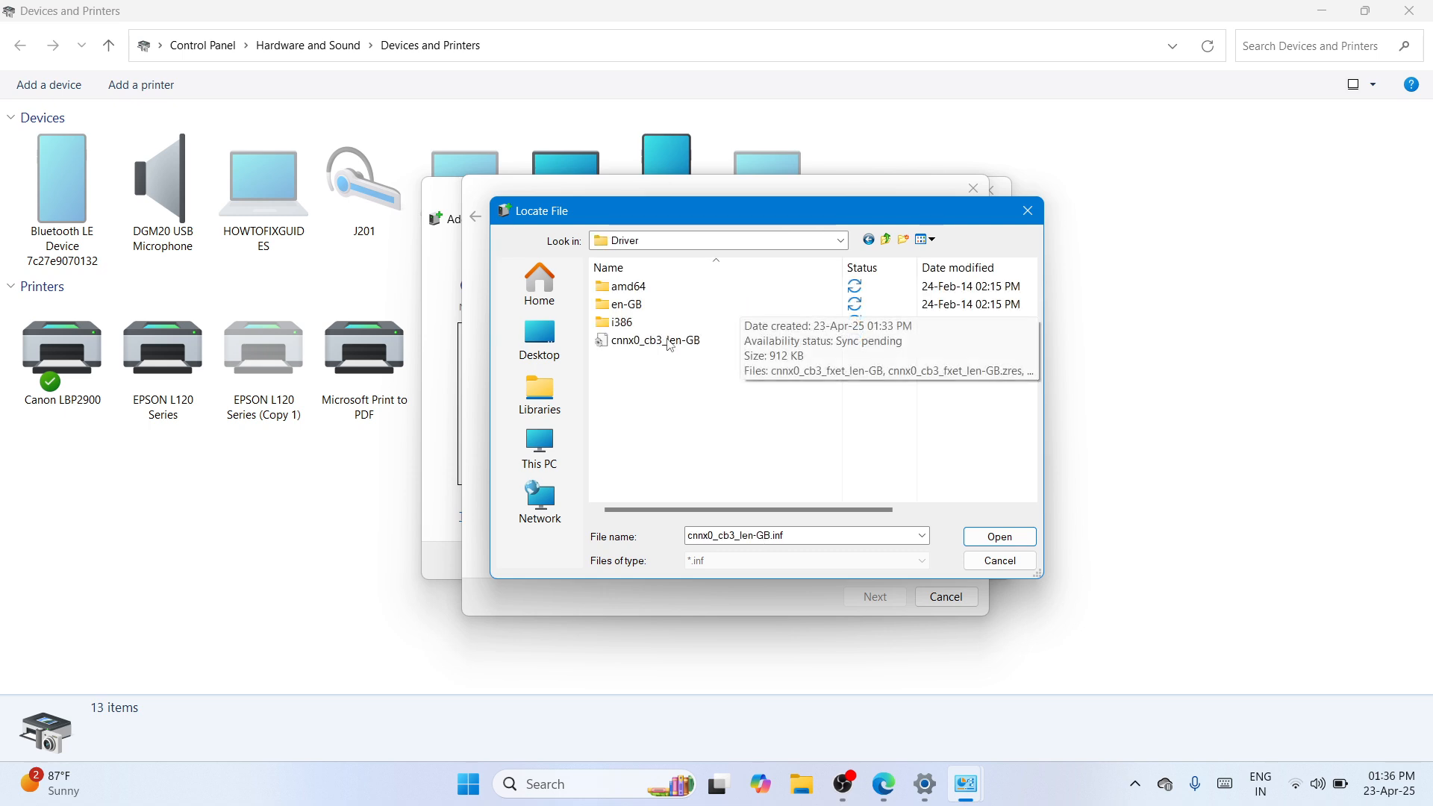
click(645, 350)
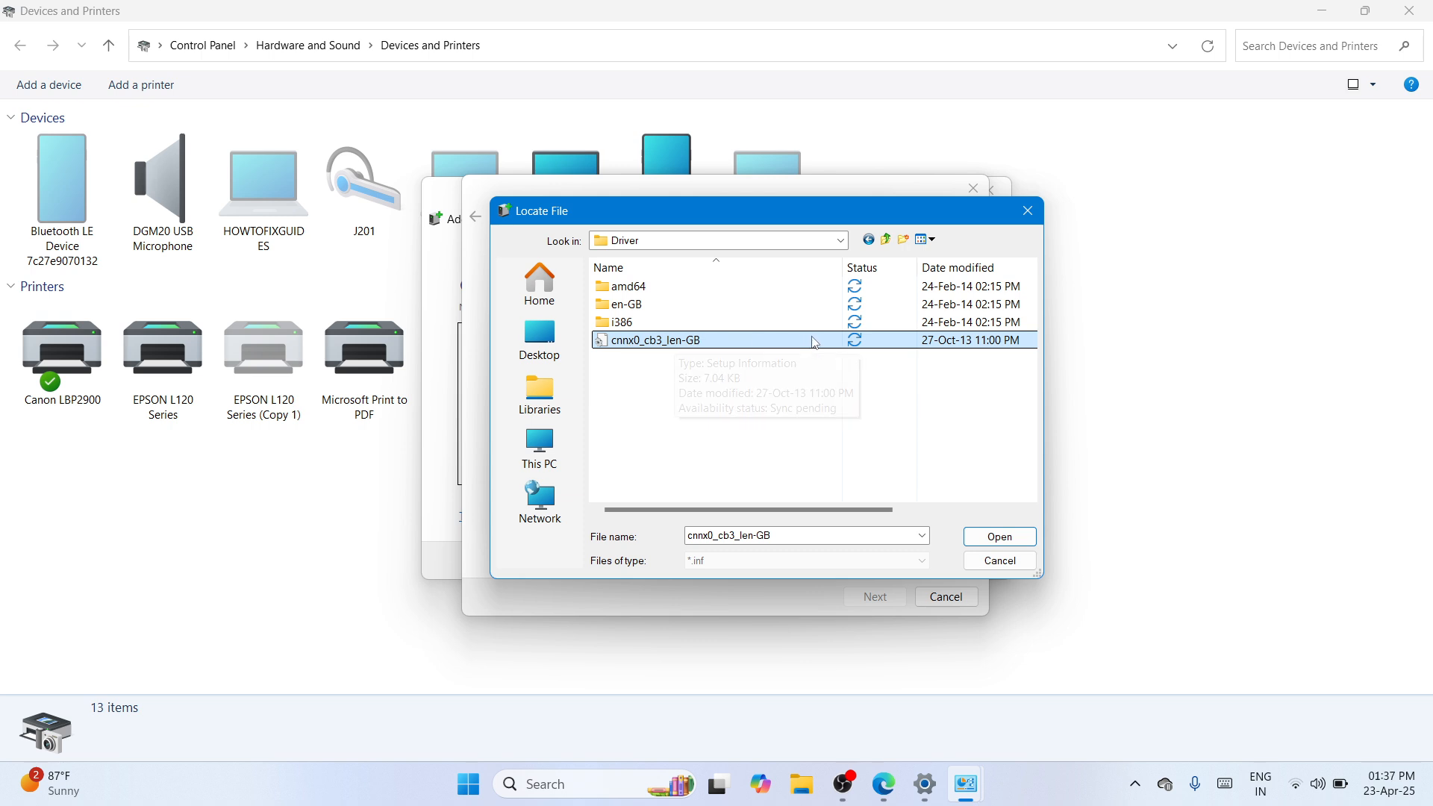
double_click(776, 342)
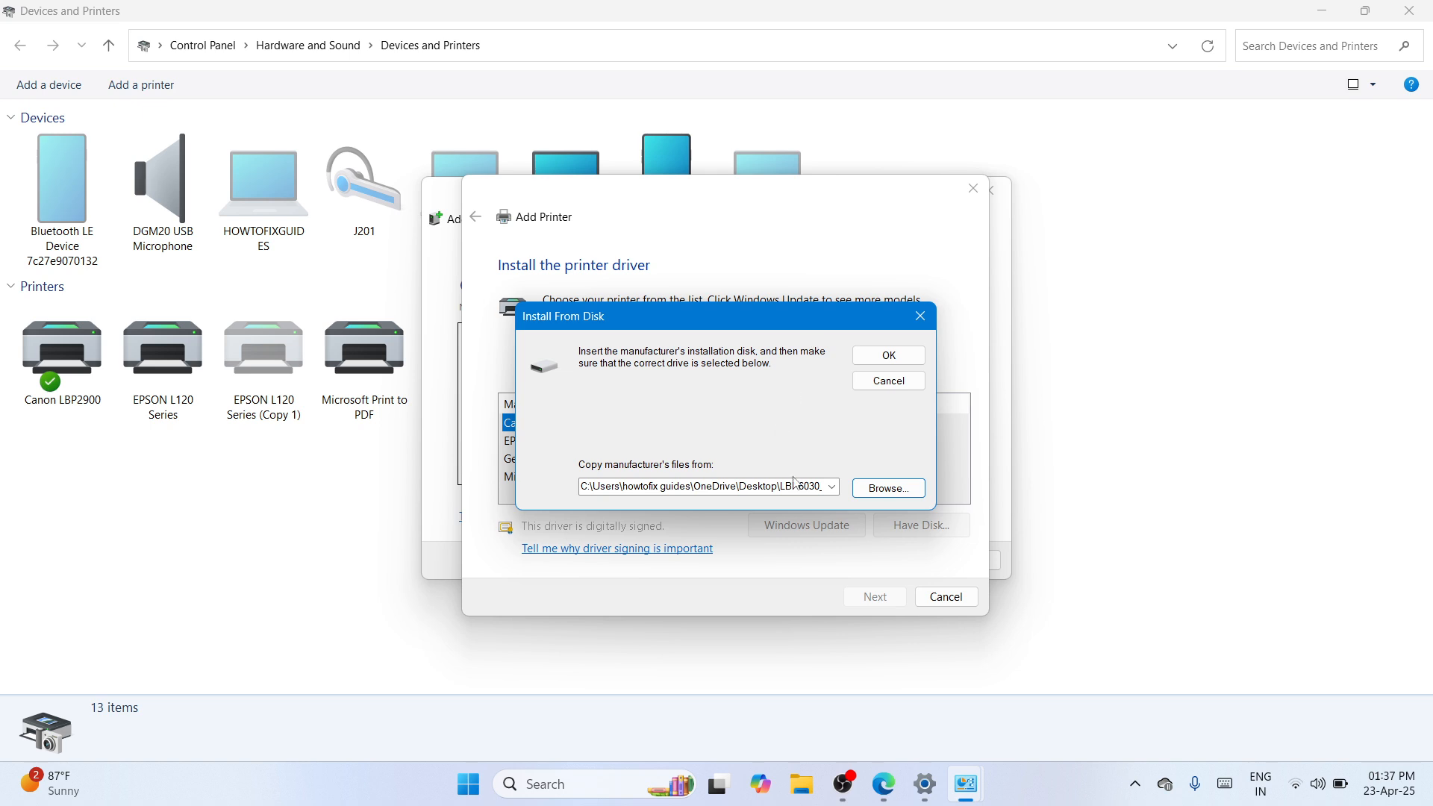
click(899, 357)
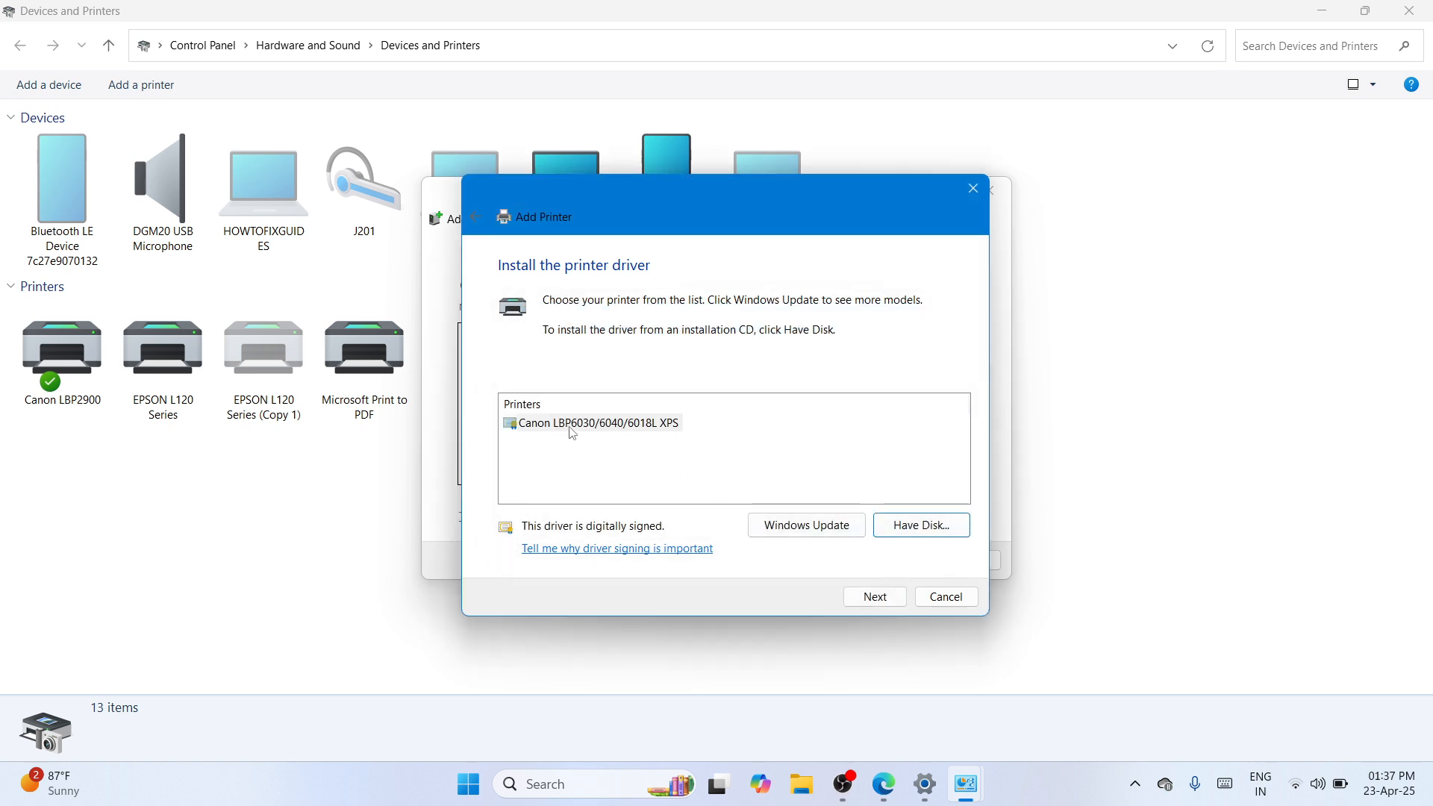
click(874, 597)
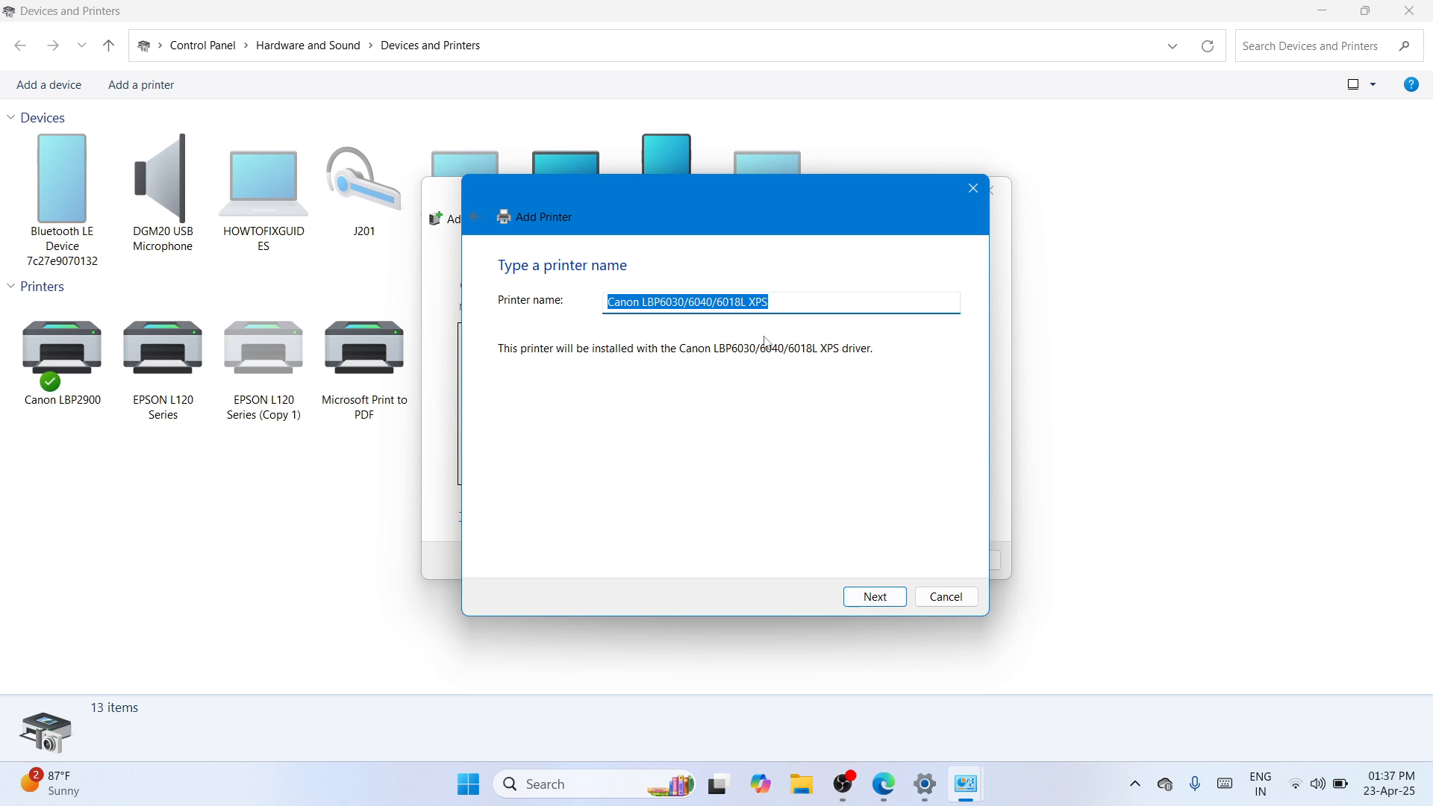
- Shorten the printer name to Canon LBP6030 and allow the printer driver software installation
click(781, 302)
key(BackSpace)
key(BackSpace)
key(BackSpace)
key(BackSpace)
key(BackSpace)
key(BackSpace)
key(BackSpace)
key(BackSpace)
key(BackSpace)
key(BackSpace)
key(BackSpace)
key(BackSpace)
key(BackSpace)
key(BackSpace)
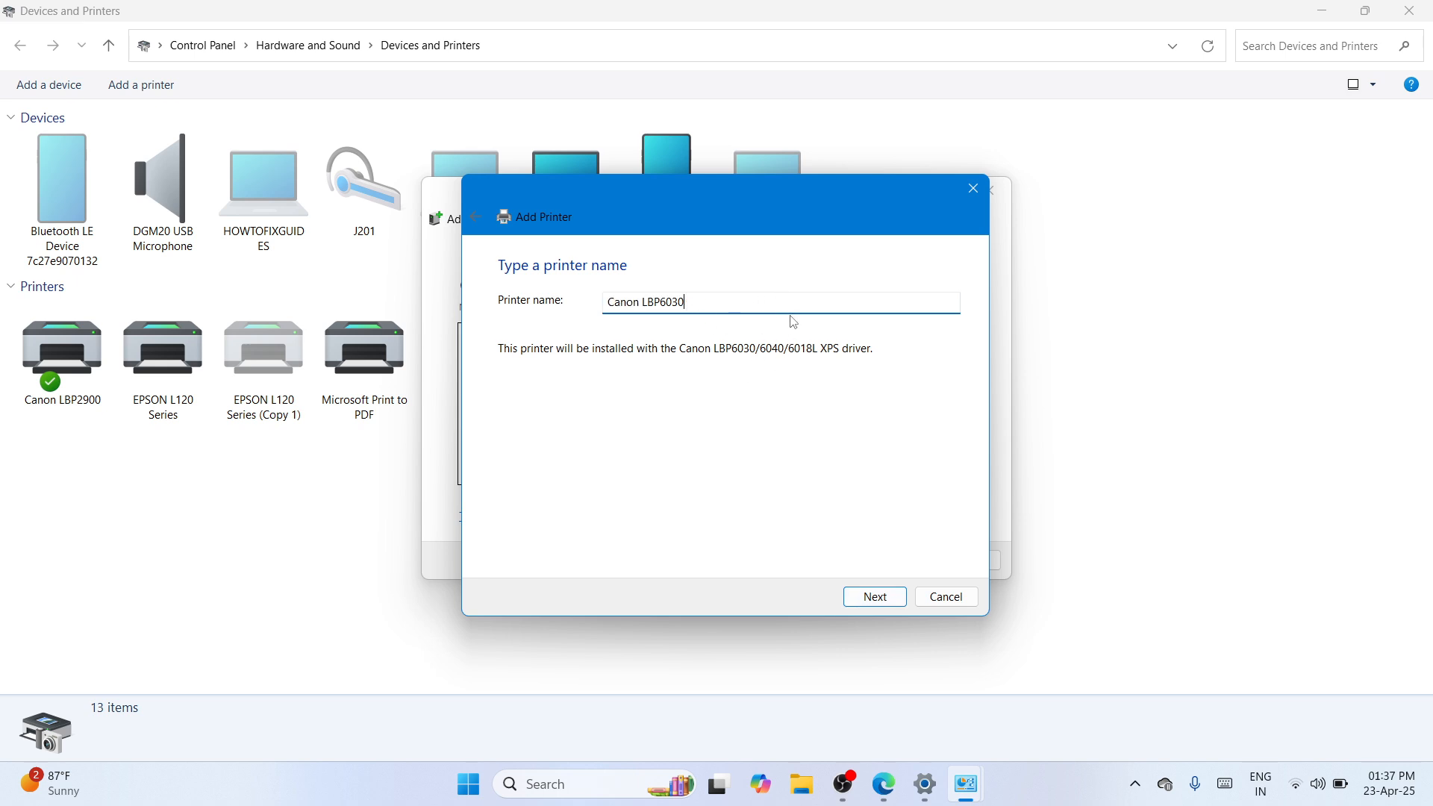
click(868, 599)
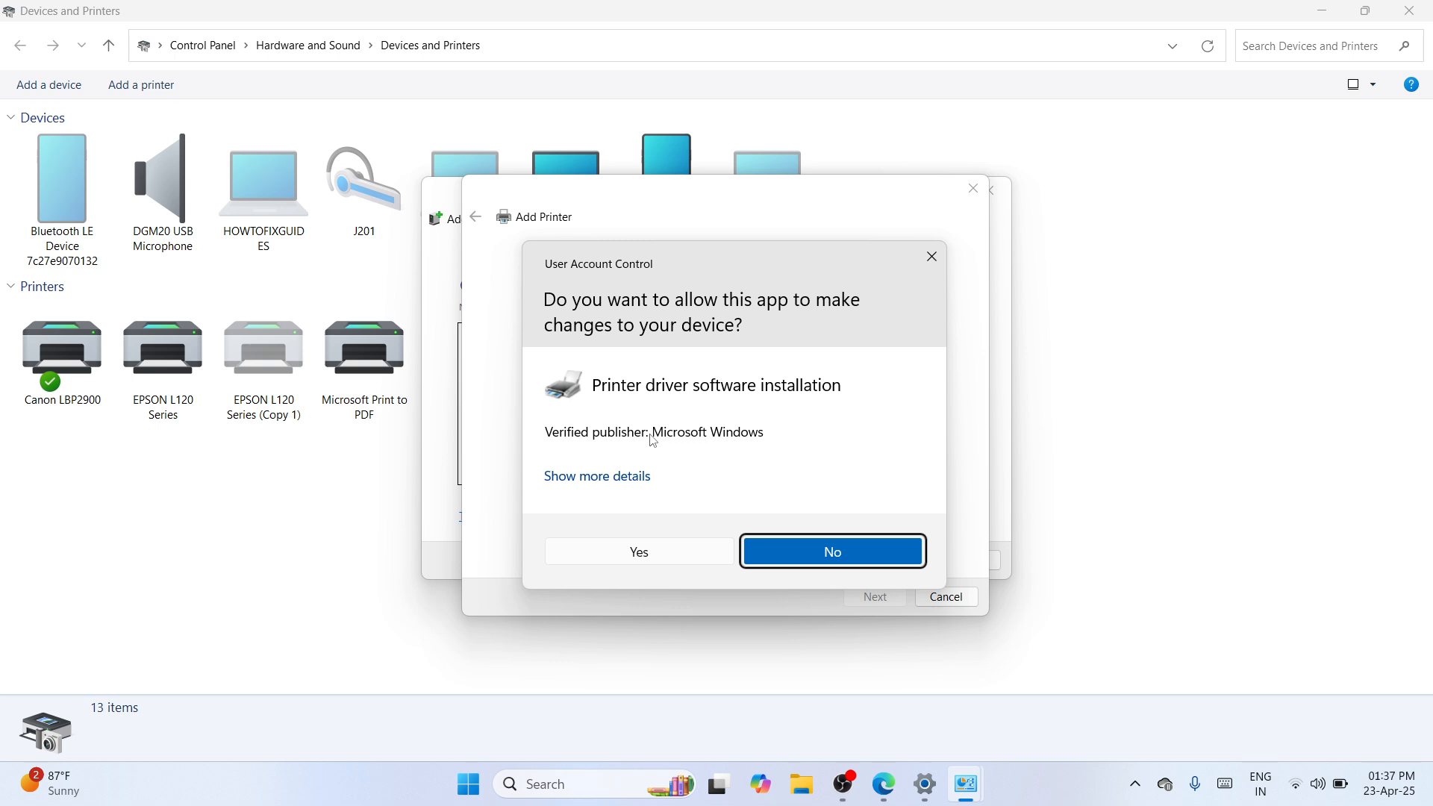
click(640, 550)
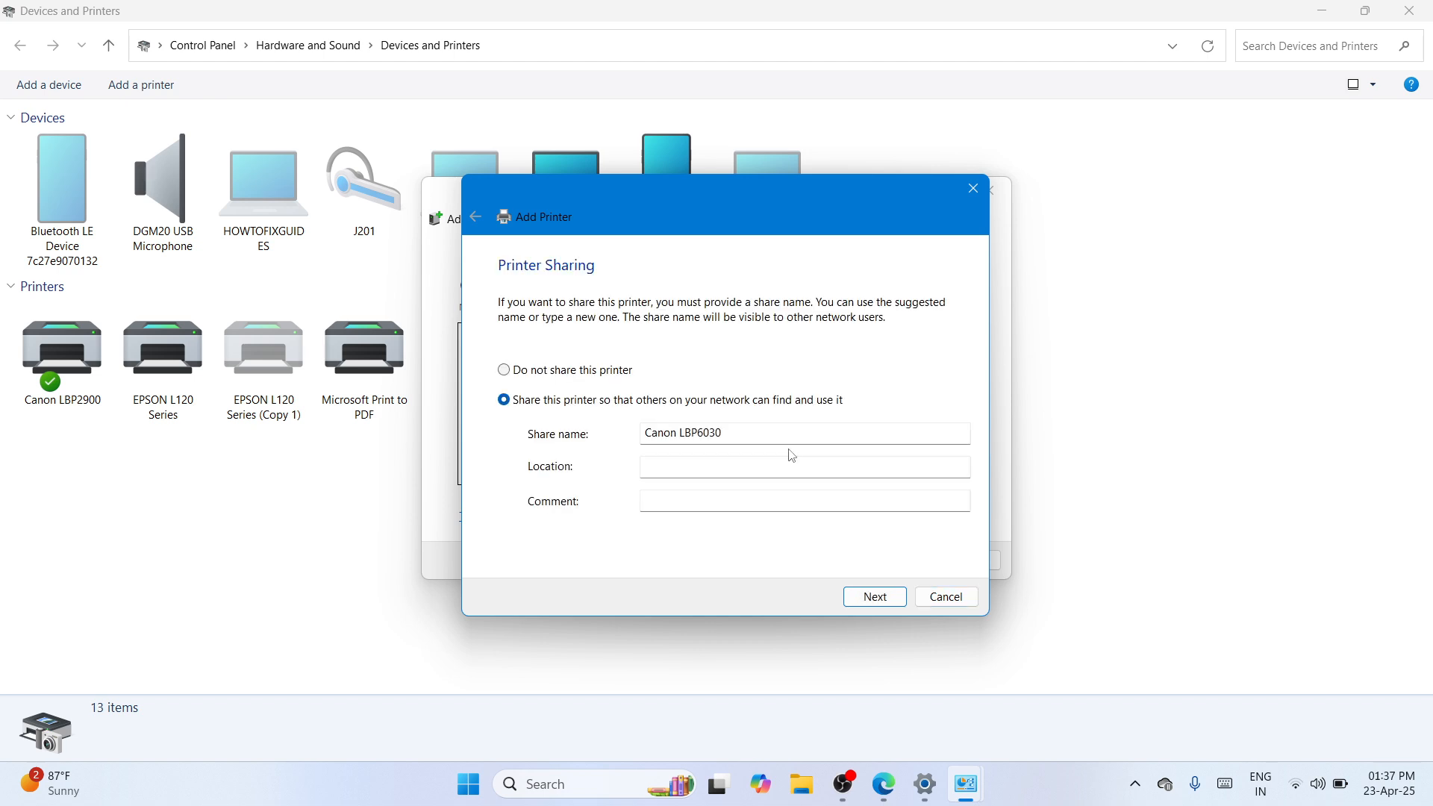
- Share the printer as Canon LBP6030, turn off setting it as the default printer, and finish adding it
click(873, 599)
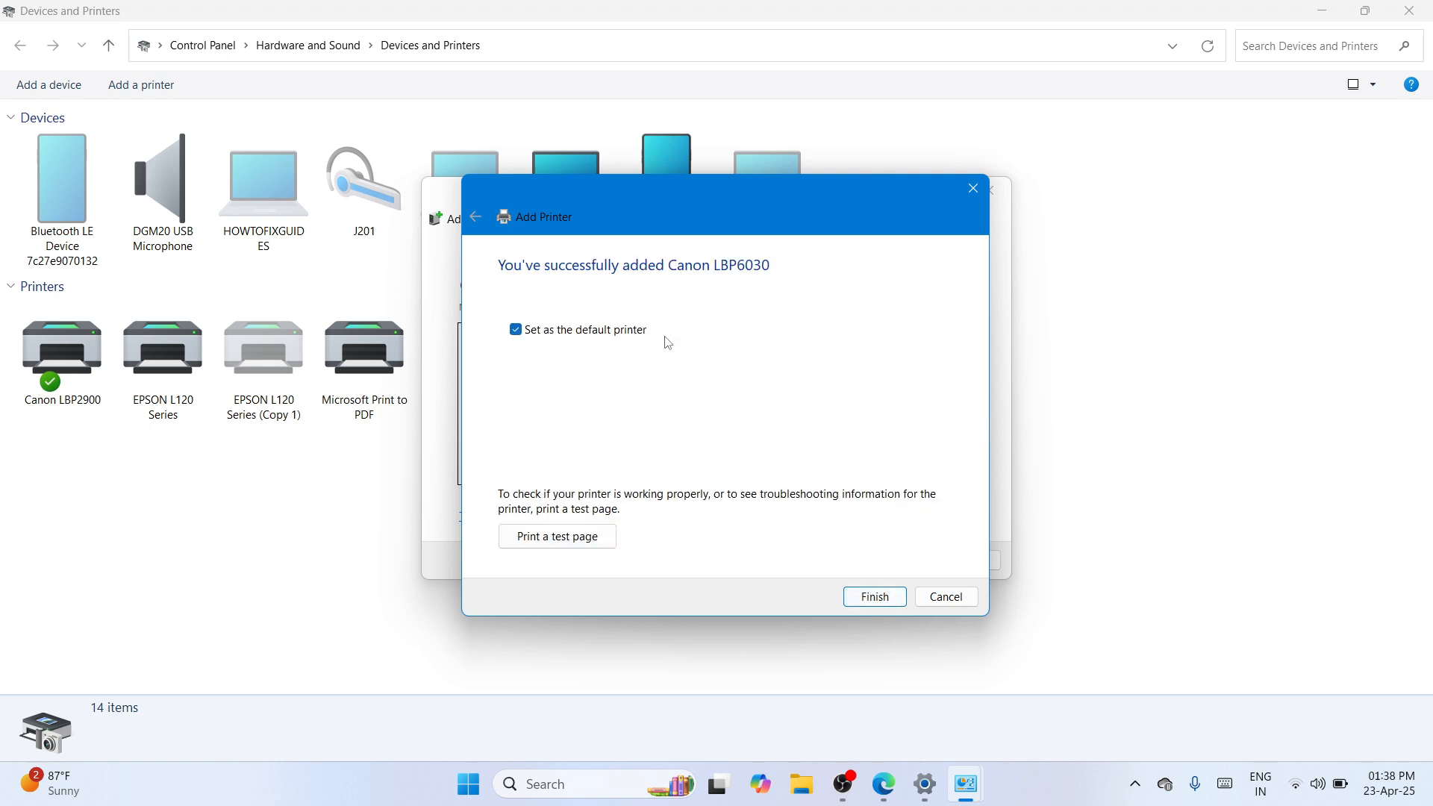
click(516, 330)
click(875, 598)
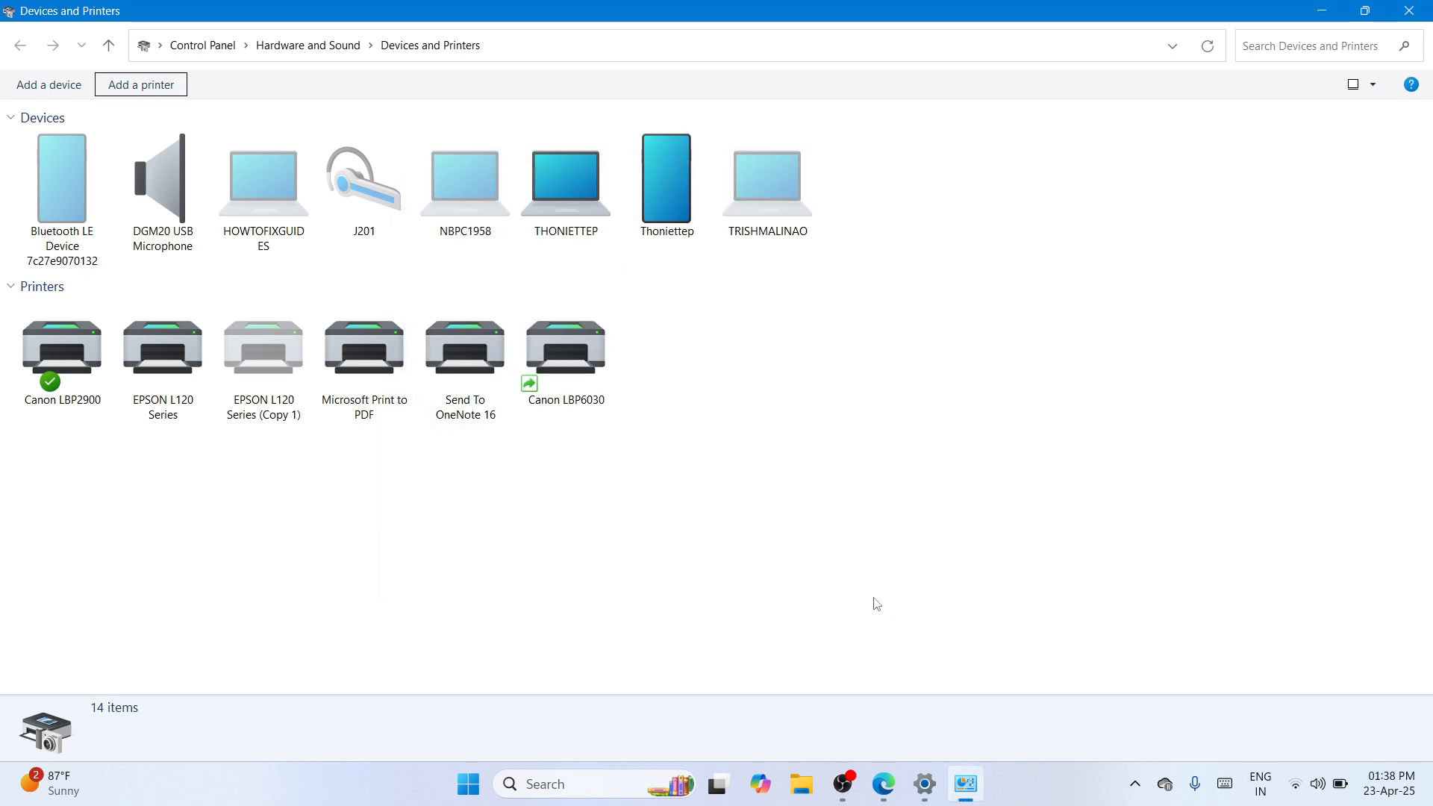
- Check the Canon LBP6030 entry among the printers, and close the Devices and Printers and Settings windows
click(572, 378)
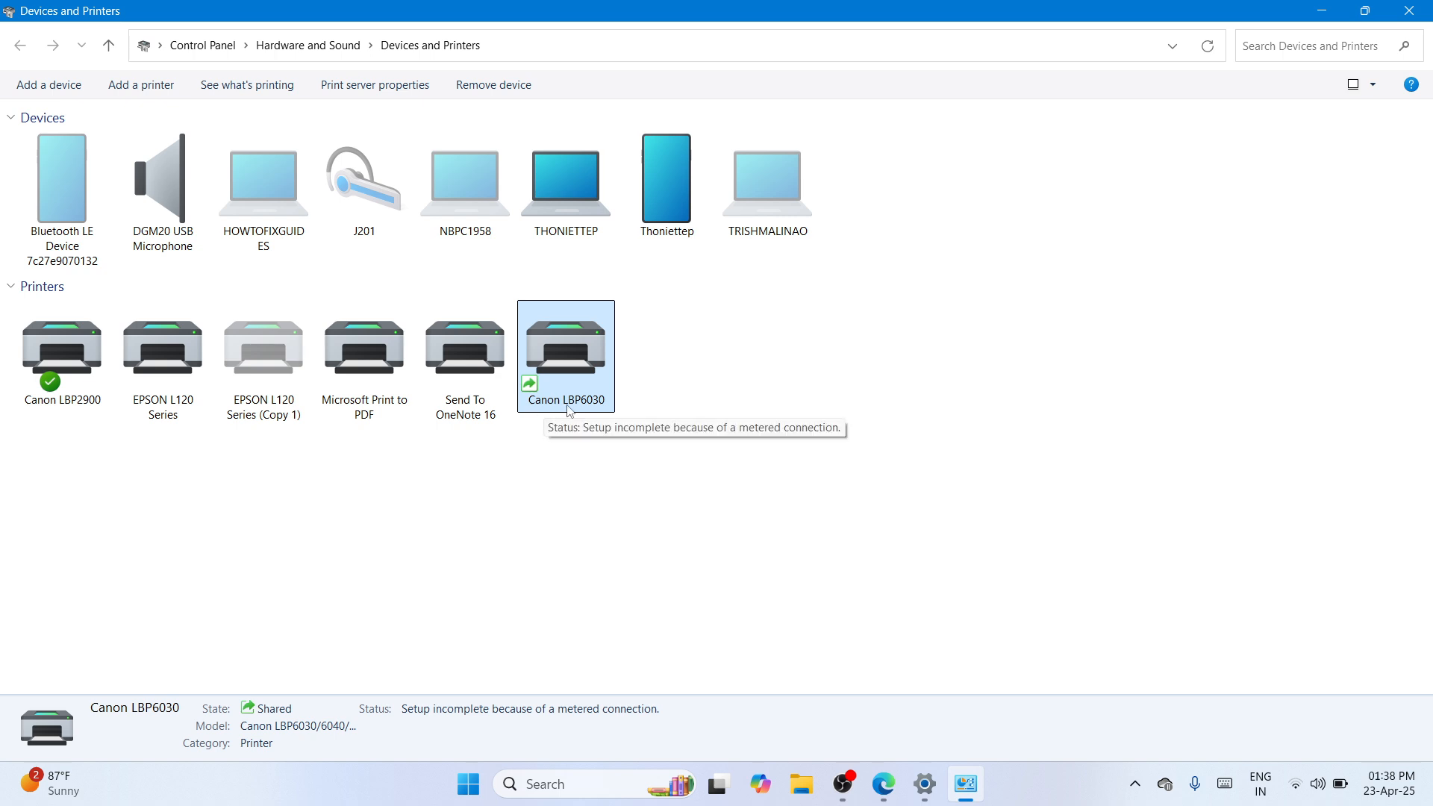
click(789, 436)
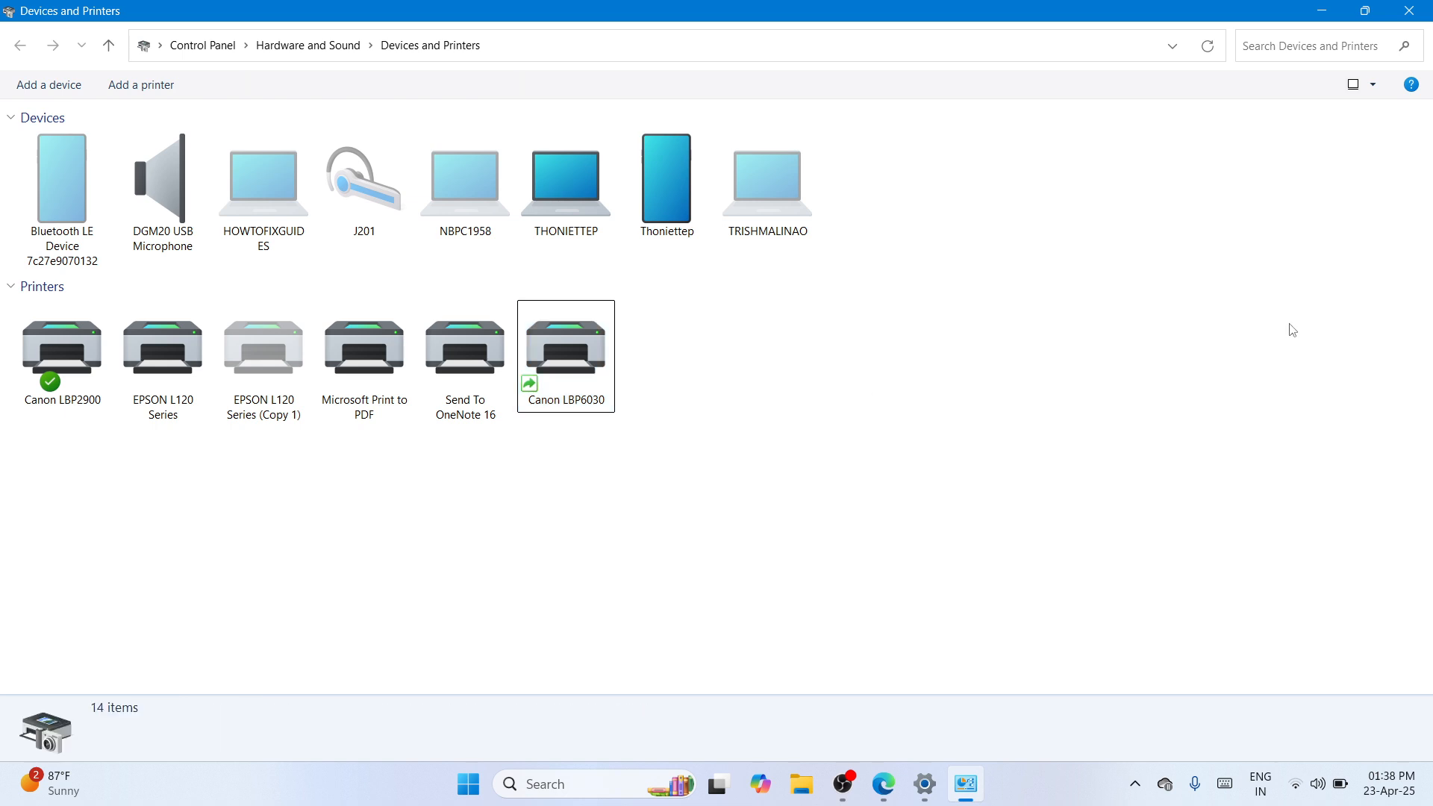
click(1424, 6)
click(1424, 6)
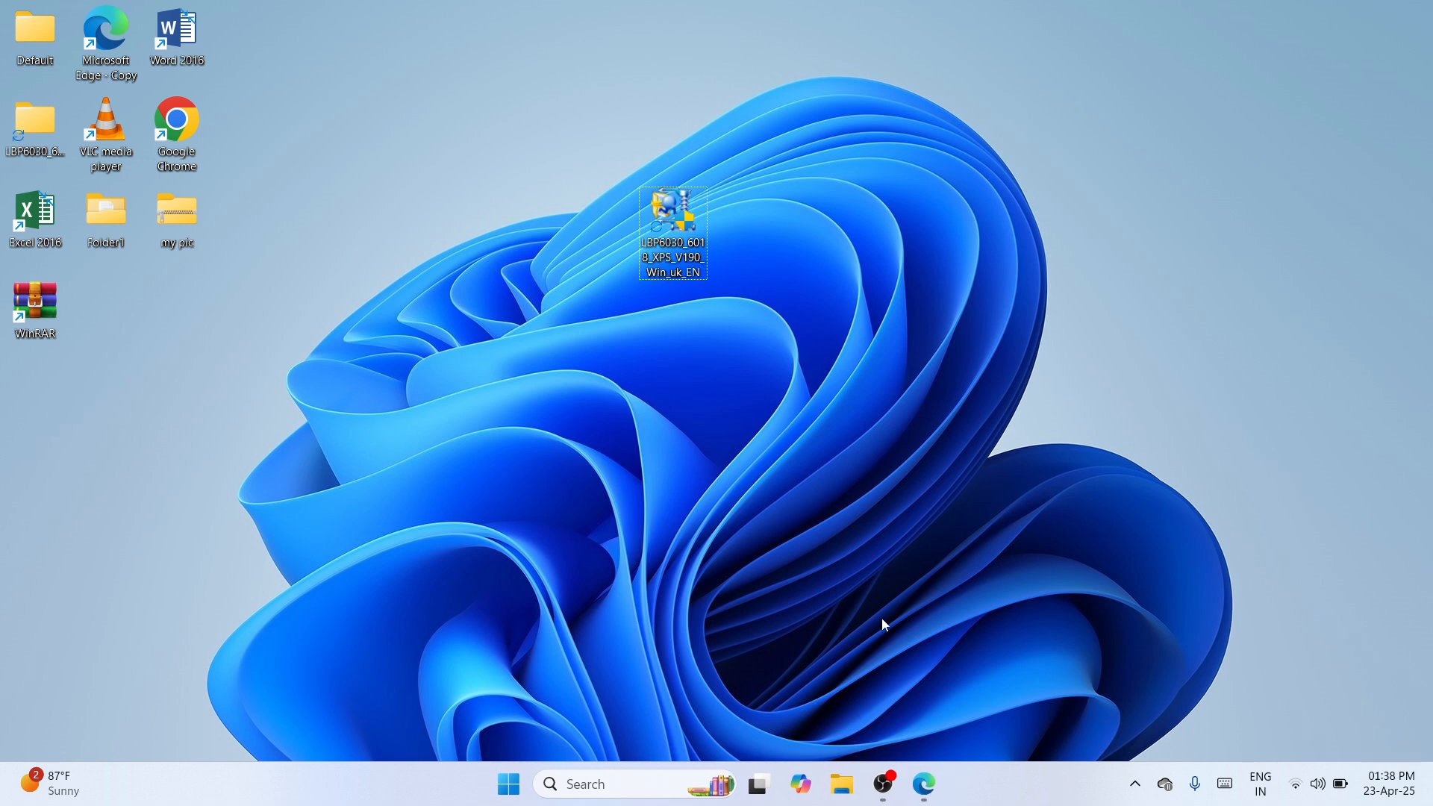
click(885, 785)
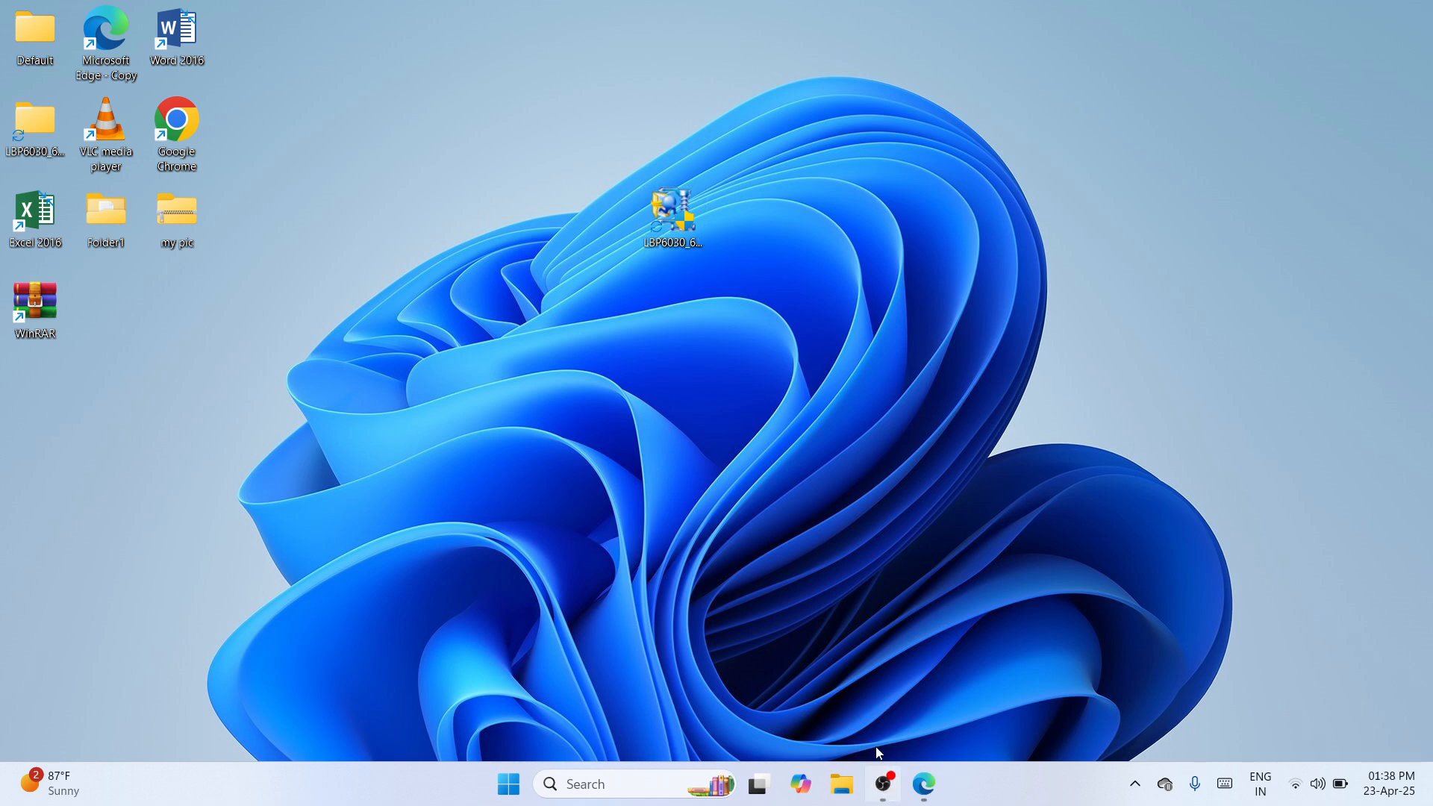